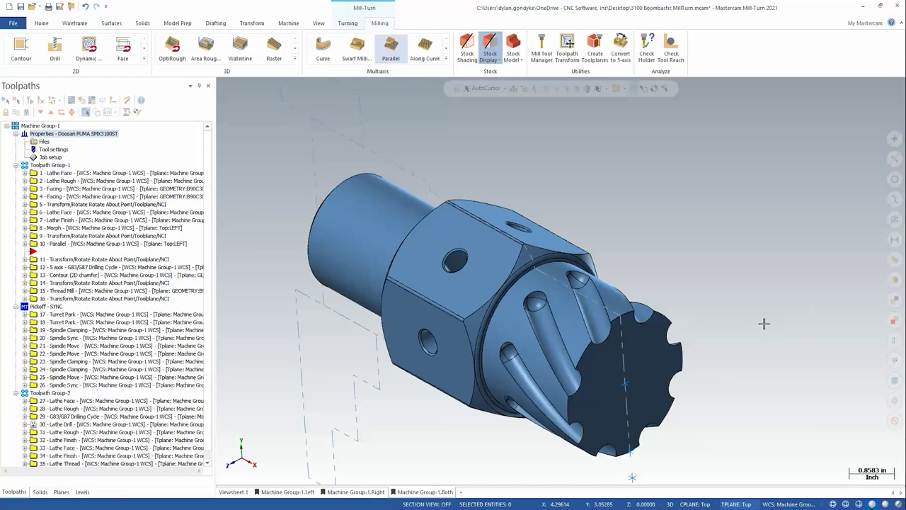
Examine the spiral flutes with rounded ends and the hex section of the part model.
{"action": "scroll", "coordinate": [442, 350], "scroll_direction": "down", "scroll_amount": 2}
{"action": "mouse_move", "coordinate": [443, 351]}
{"action": "middle_mouse_down"}
{"action": "mouse_move", "coordinate": [418, 361]}
{"action": "mouse_move", "coordinate": [567, 340]}
{"action": "mouse_move", "coordinate": [559, 311]}
{"action": "mouse_move", "coordinate": [409, 338]}
{"action": "mouse_move", "coordinate": [415, 354]}
{"action": "mouse_move", "coordinate": [429, 344]}
{"action": "middle_mouse_up"}
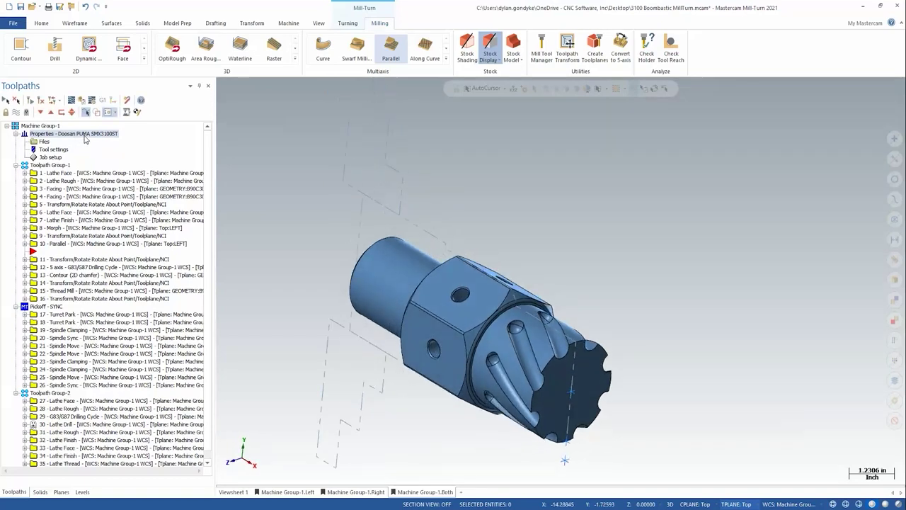
{"action": "scroll", "coordinate": [562, 325], "scroll_direction": "up", "scroll_amount": 3}
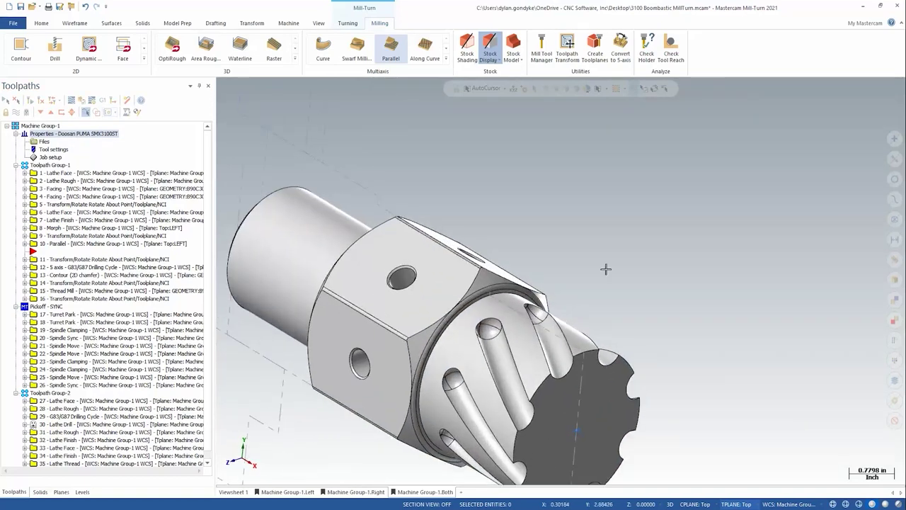
{"action": "scroll", "coordinate": [579, 250], "scroll_direction": "up", "scroll_amount": 3}
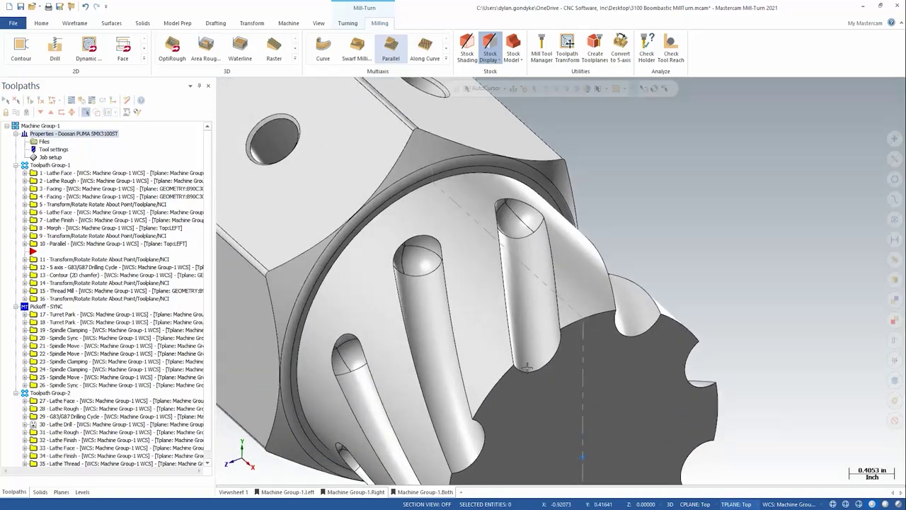
{"action": "scroll", "coordinate": [592, 191], "scroll_direction": "down", "scroll_amount": 3}
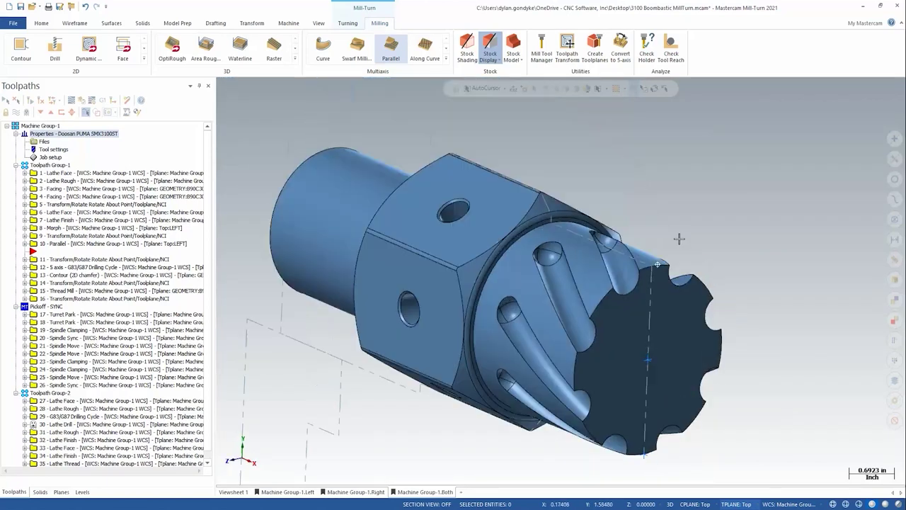
{"action": "scroll", "coordinate": [679, 240], "scroll_direction": "up", "scroll_amount": 2}
{"action": "scroll", "coordinate": [706, 184], "scroll_direction": "down", "scroll_amount": 2}
{"action": "scroll", "coordinate": [637, 318], "scroll_direction": "up", "scroll_amount": 3}
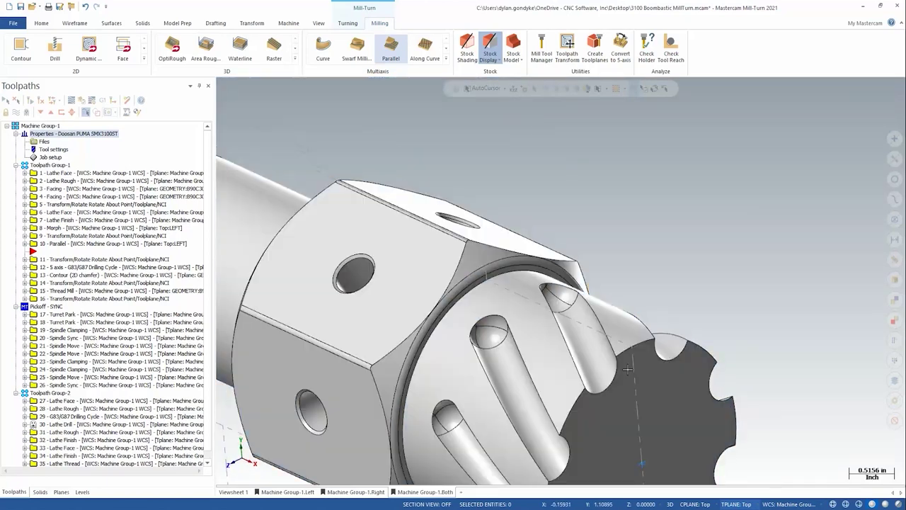
{"action": "scroll", "coordinate": [628, 369], "scroll_direction": "up", "scroll_amount": 3}
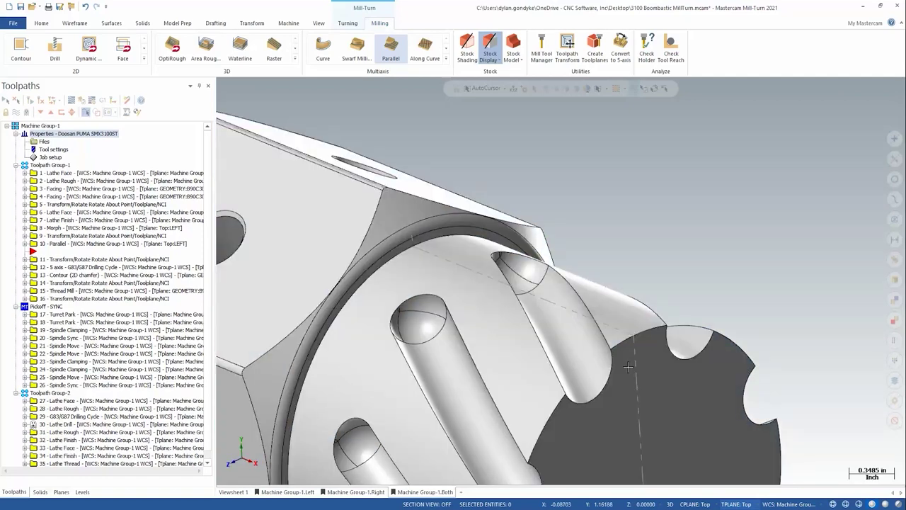
{"action": "middle_click_drag", "start_coordinate": [627, 366], "coordinate": [558, 298]}
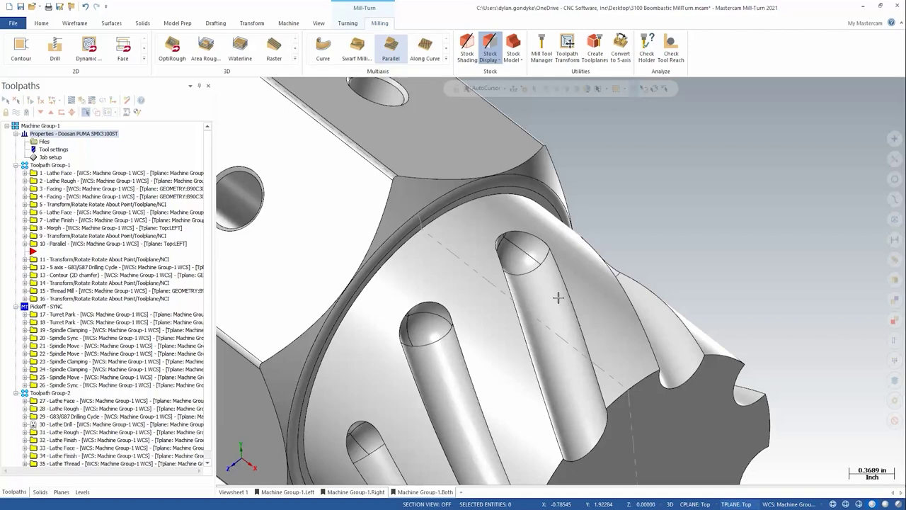
{"action": "scroll", "coordinate": [616, 241], "scroll_direction": "down", "scroll_amount": 2}
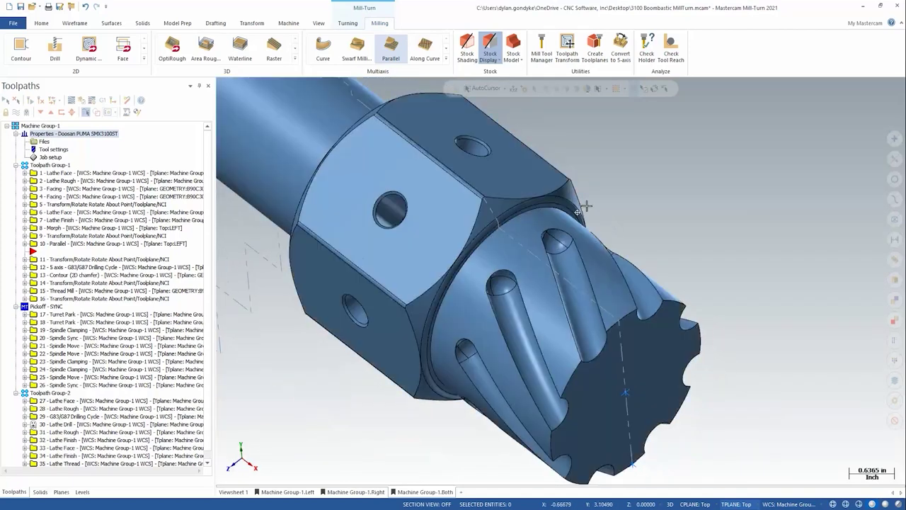
{"action": "scroll", "coordinate": [629, 261], "scroll_direction": "up", "scroll_amount": 3}
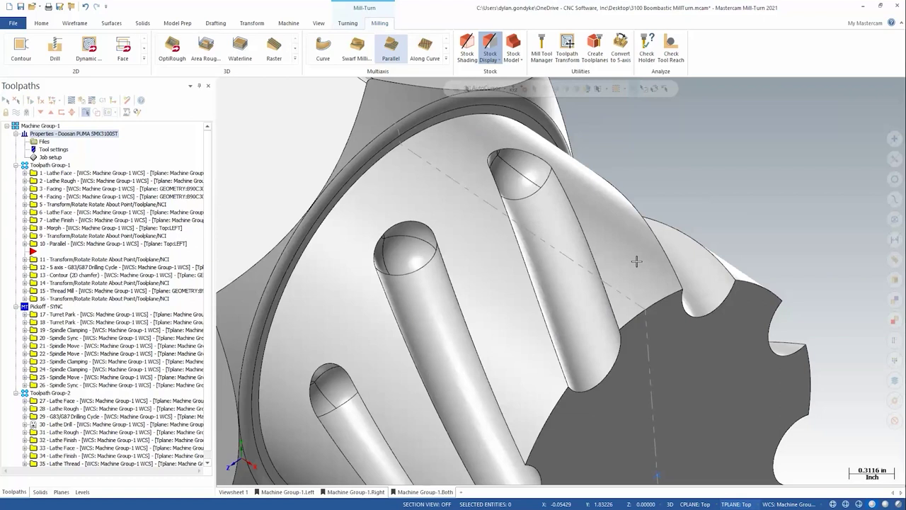
{"action": "scroll", "coordinate": [636, 261], "scroll_direction": "down", "scroll_amount": 3}
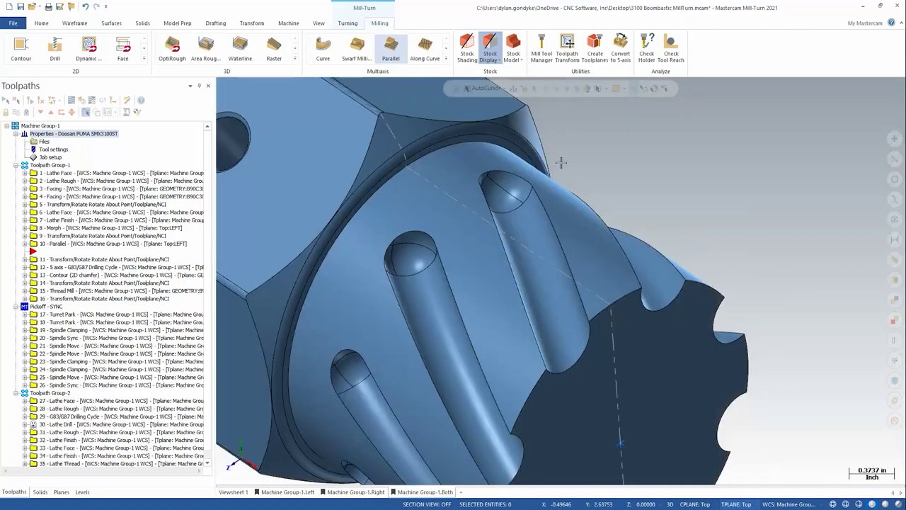
{"action": "scroll", "coordinate": [562, 164], "scroll_direction": "up", "scroll_amount": 2}
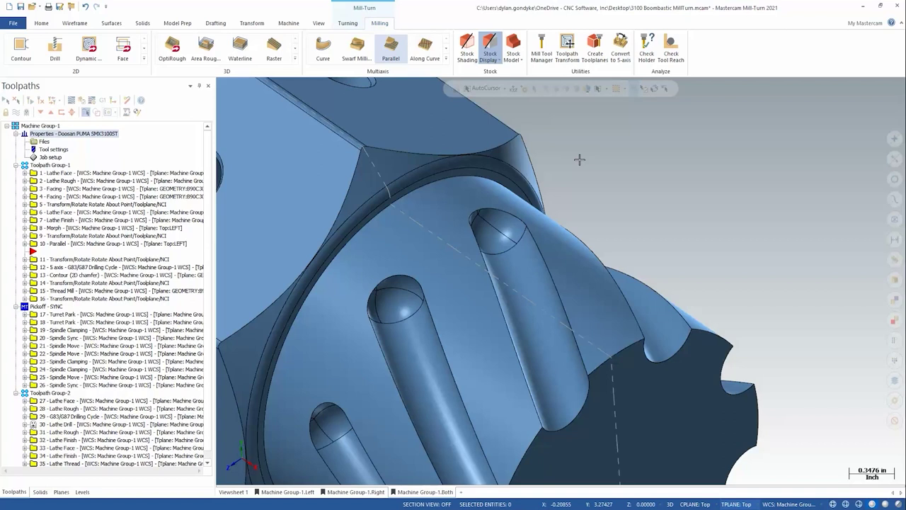
Display operation 10's existing Parallel toolpath on the flute, then hide it and inspect the flute's open end.
{"action": "left_click", "coordinate": [68, 244]}
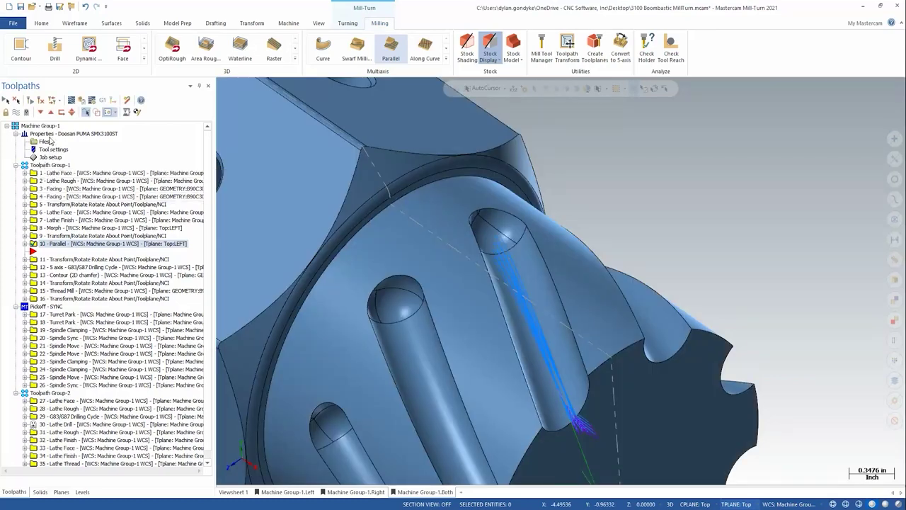
{"action": "left_click", "coordinate": [50, 134]}
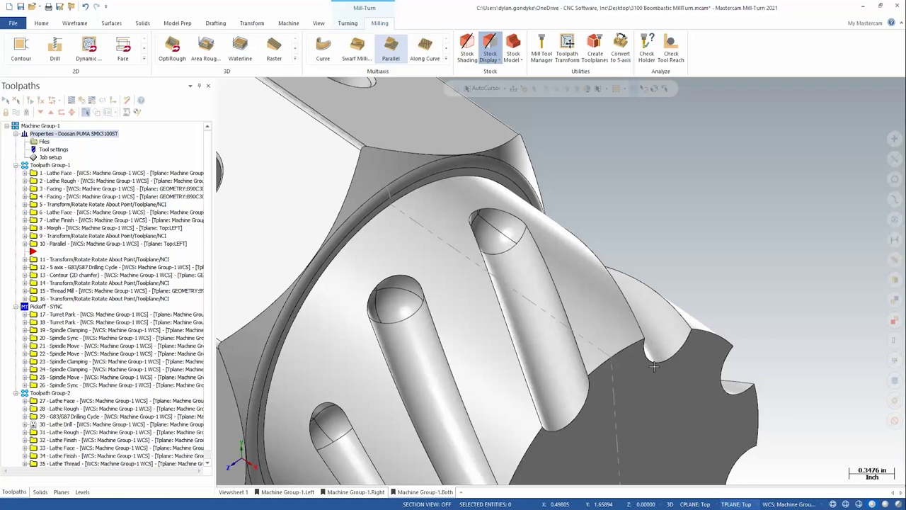
{"action": "scroll", "coordinate": [573, 399], "scroll_direction": "down", "scroll_amount": 2}
{"action": "scroll", "coordinate": [573, 399], "scroll_direction": "up", "scroll_amount": 1}
{"action": "mouse_move", "coordinate": [573, 398]}
{"action": "middle_mouse_down"}
{"action": "mouse_move", "coordinate": [625, 411]}
{"action": "mouse_move", "coordinate": [620, 401]}
{"action": "middle_mouse_up"}
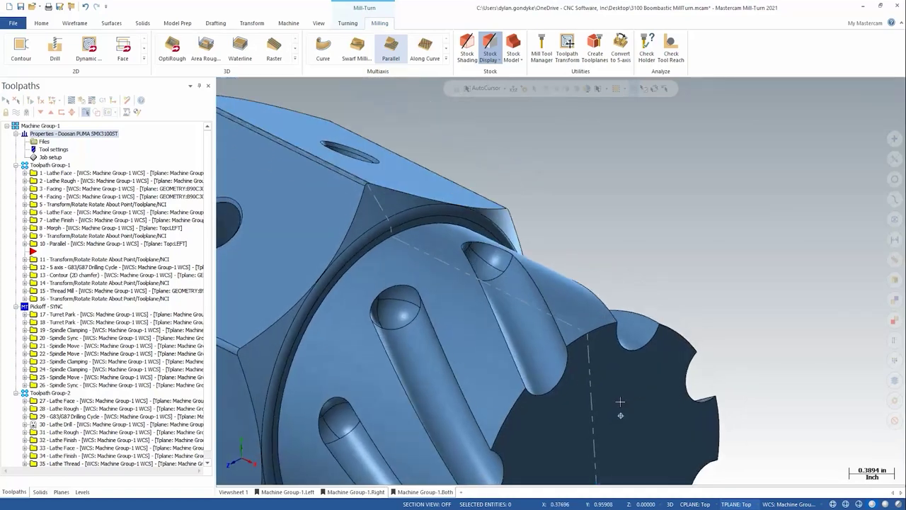
{"action": "scroll", "coordinate": [541, 364], "scroll_direction": "up", "scroll_amount": 1}
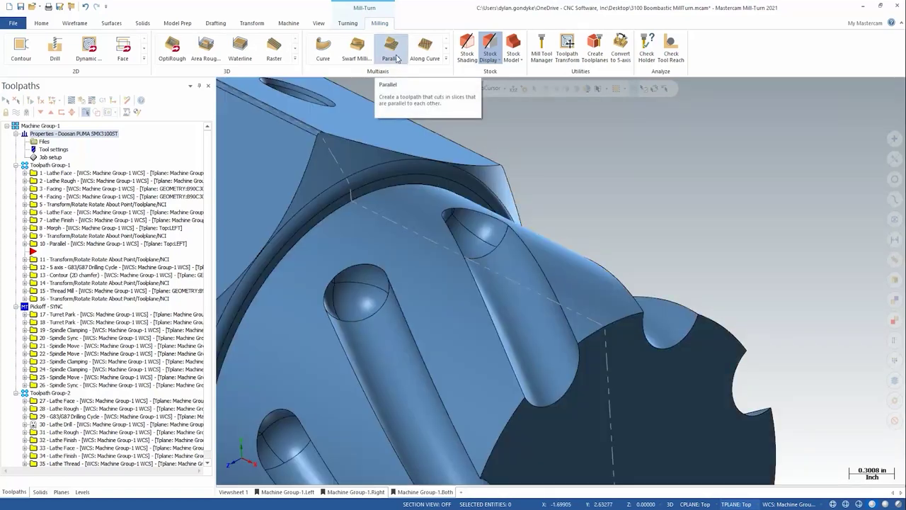
Create a Parallel multiaxis toolpath using the 0.25 Spherical / Ball-Nosed Endmill and review its toolplane setup.
{"action": "left_click", "coordinate": [397, 59]}
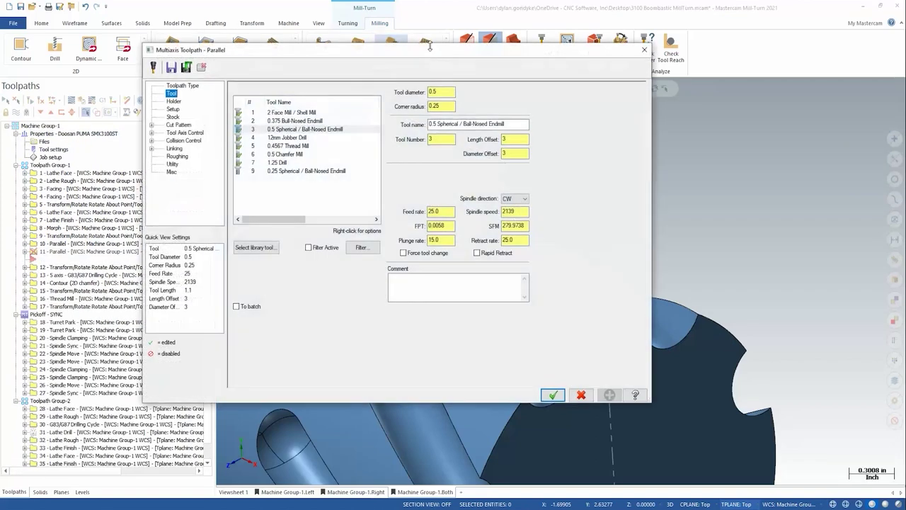
{"action": "left_click_drag", "start_coordinate": [429, 47], "coordinate": [264, 44]}
{"action": "left_click_drag", "start_coordinate": [359, 51], "coordinate": [268, 38]}
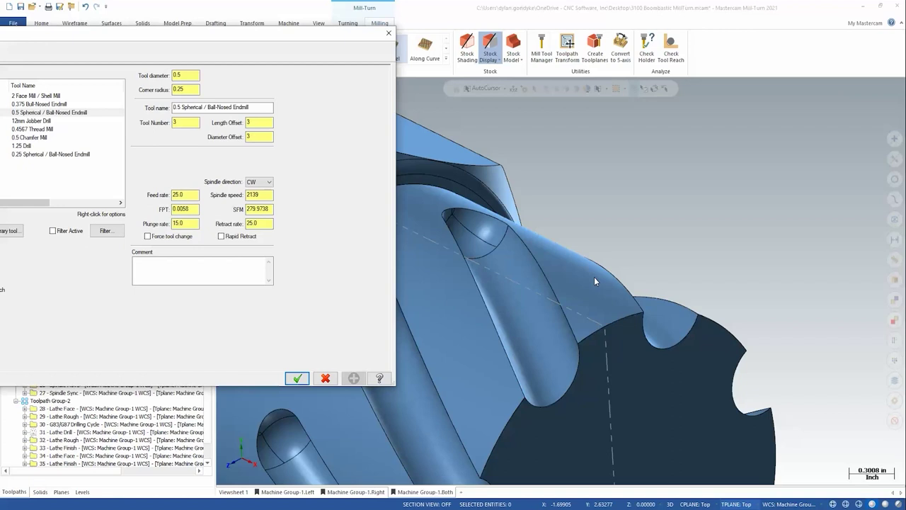
{"action": "left_click_drag", "start_coordinate": [173, 38], "coordinate": [308, 41]}
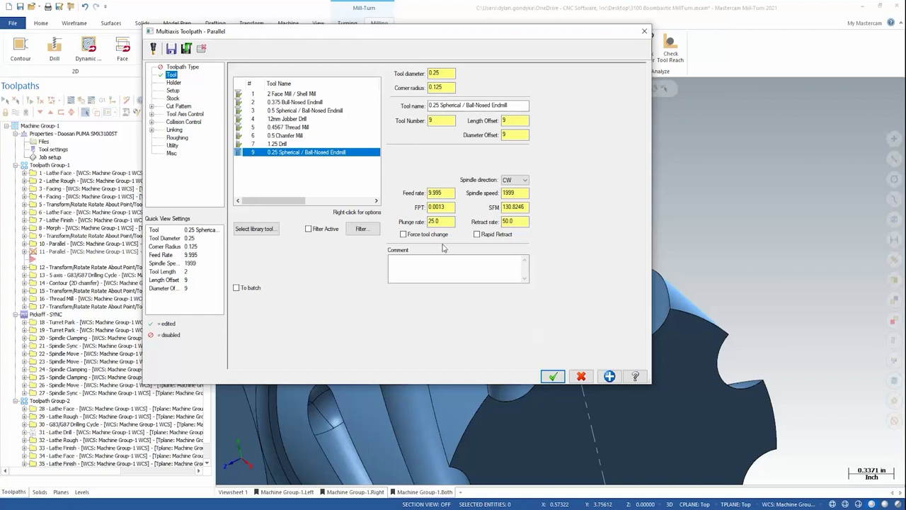
{"action": "left_click", "coordinate": [176, 91]}
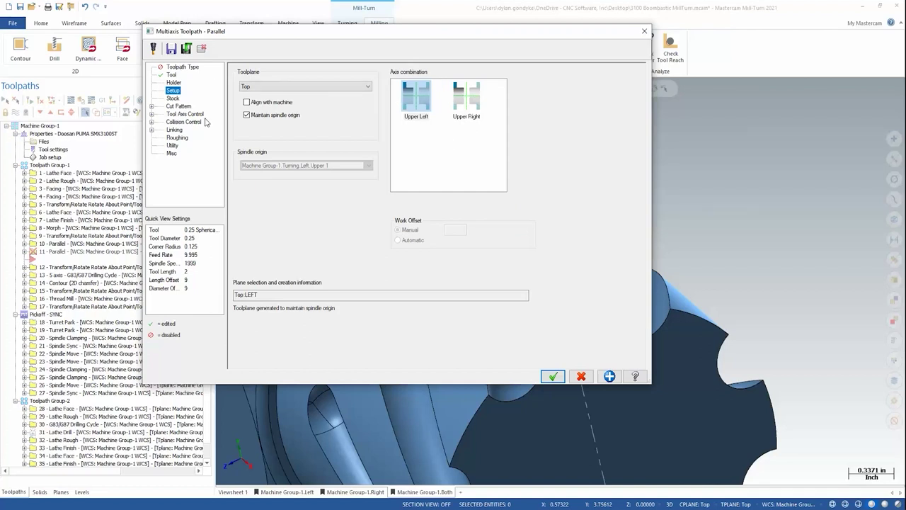
Chain the edge running up one side of the flute, around its rounded end and down the other as the cut pattern's parallel curve.
{"action": "left_click", "coordinate": [178, 107]}
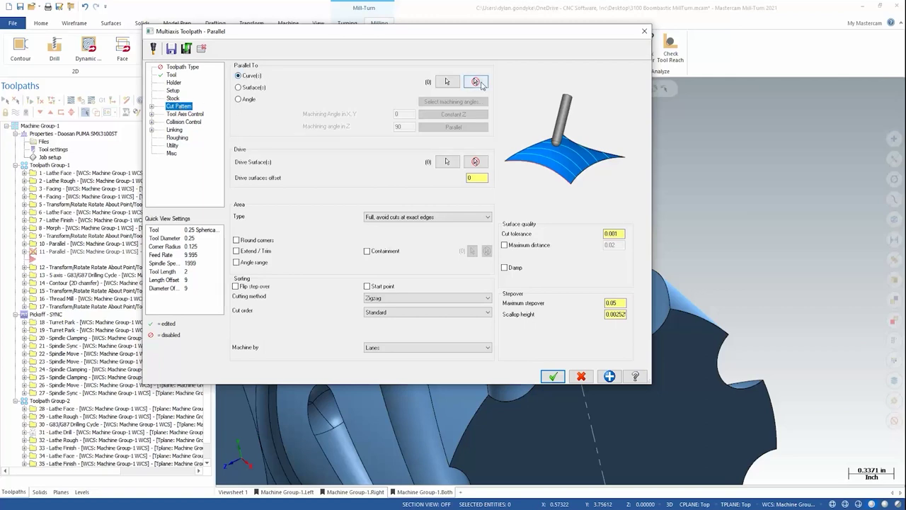
{"action": "left_click", "coordinate": [456, 83]}
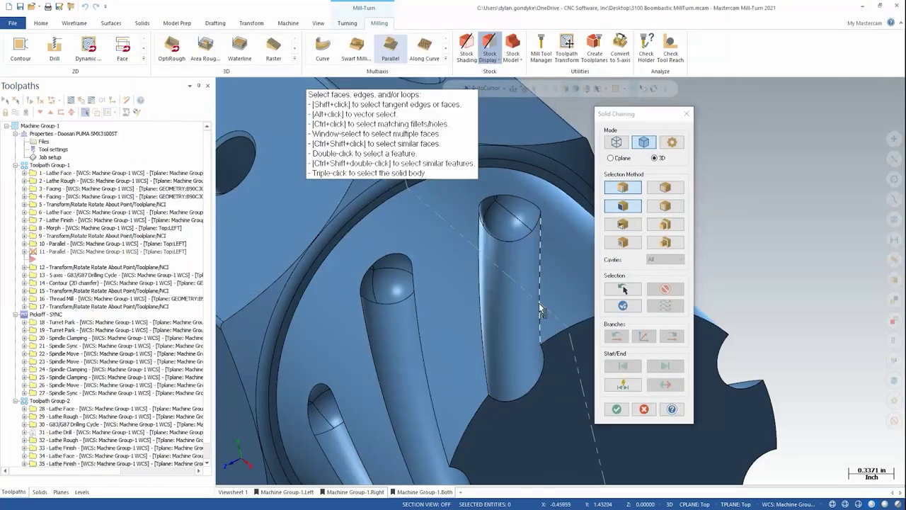
{"action": "left_click", "coordinate": [539, 303]}
{"action": "left_click", "coordinate": [672, 337]}
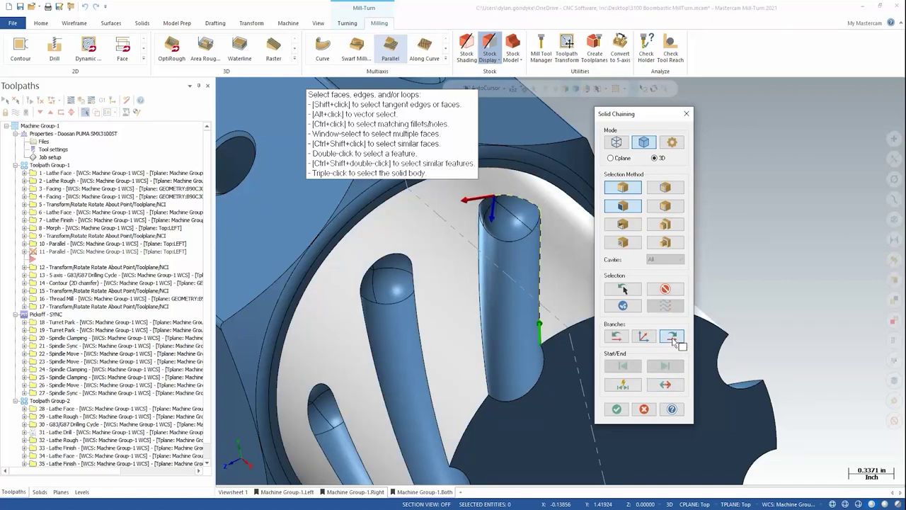
{"action": "left_click", "coordinate": [672, 338]}
{"action": "middle_click_drag", "start_coordinate": [359, 365], "coordinate": [315, 376]}
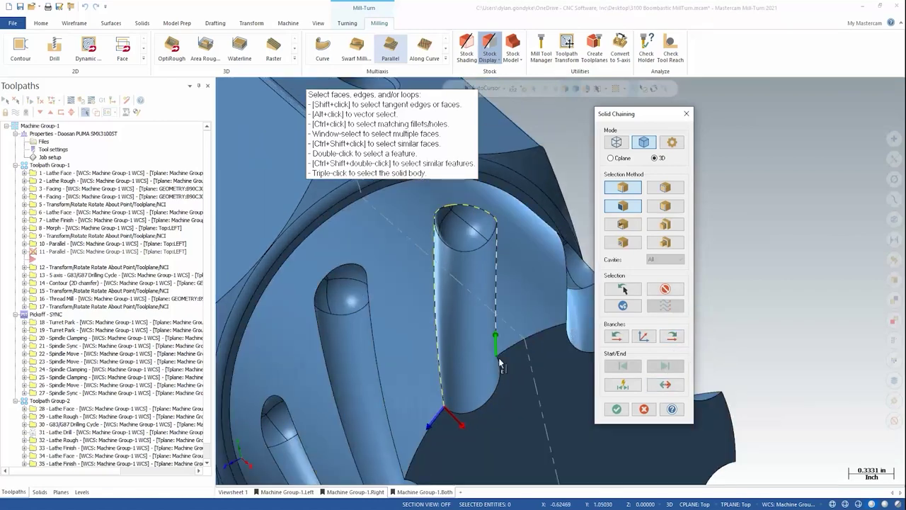
{"action": "left_click", "coordinate": [618, 410]}
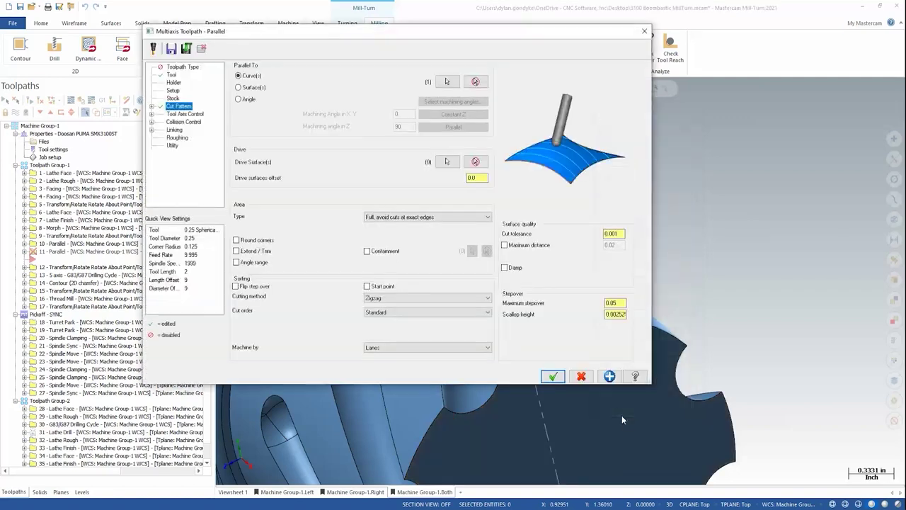
Set the cut pattern's maximum stepover to 0.02 and its cutting method to One way.
{"action": "double_click", "coordinate": [617, 303]}
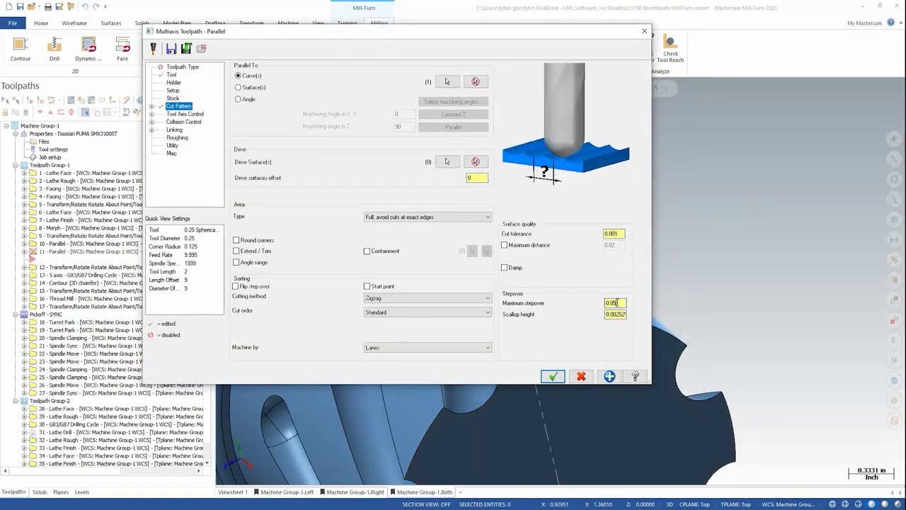
{"action": "type", "text": "0.0"}
{"action": "left_click", "coordinate": [422, 298]}
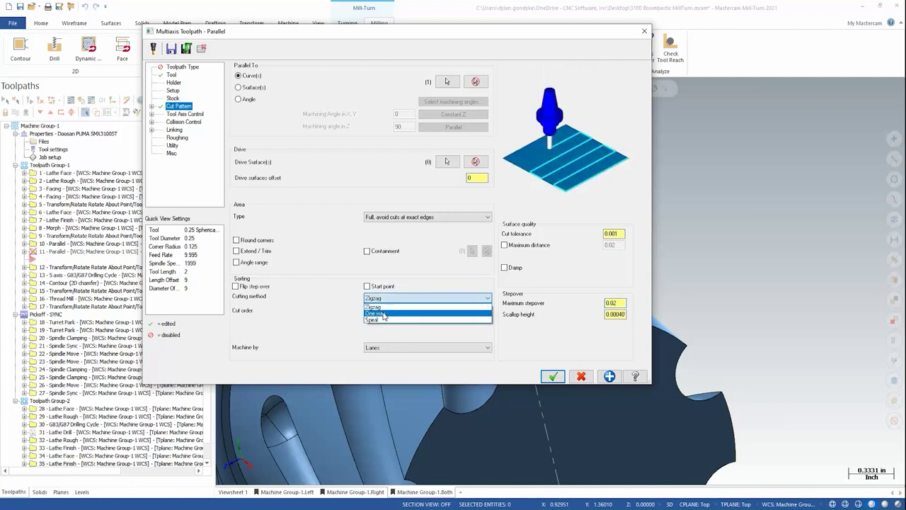
{"action": "left_click", "coordinate": [386, 315]}
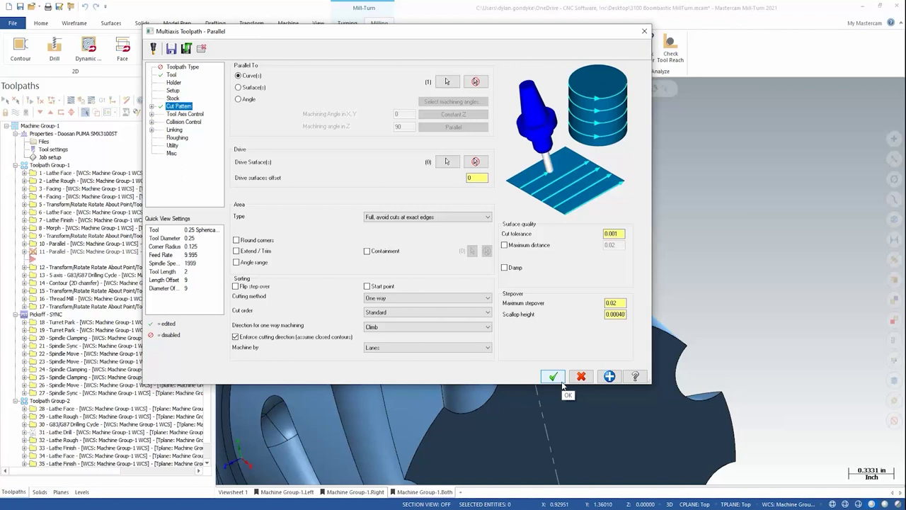
Turn off the first collision control check and review the tool axis control settings.
{"action": "left_click", "coordinate": [178, 114]}
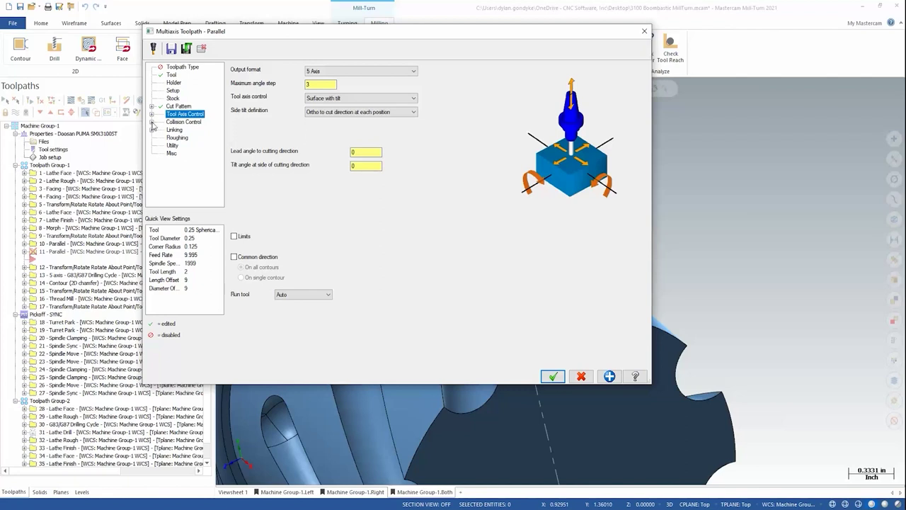
{"action": "left_click", "coordinate": [182, 123]}
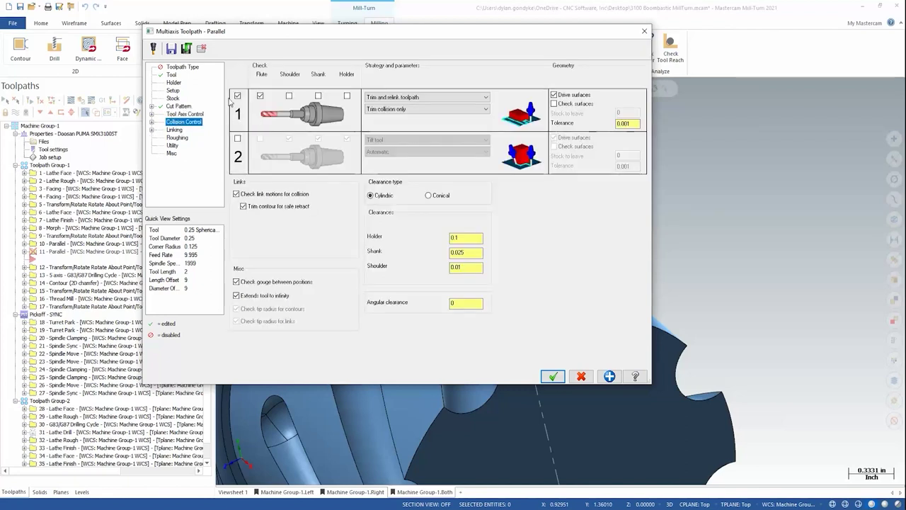
{"action": "left_click", "coordinate": [237, 95]}
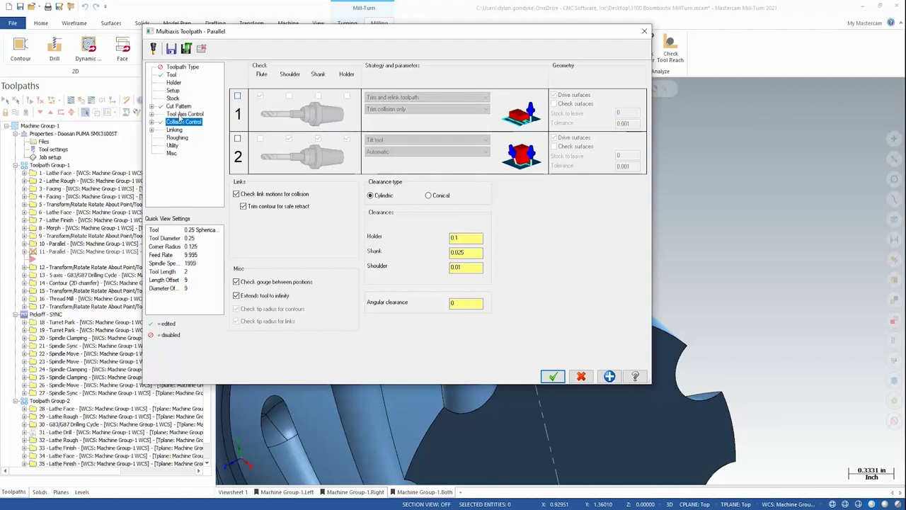
{"action": "left_click", "coordinate": [183, 115]}
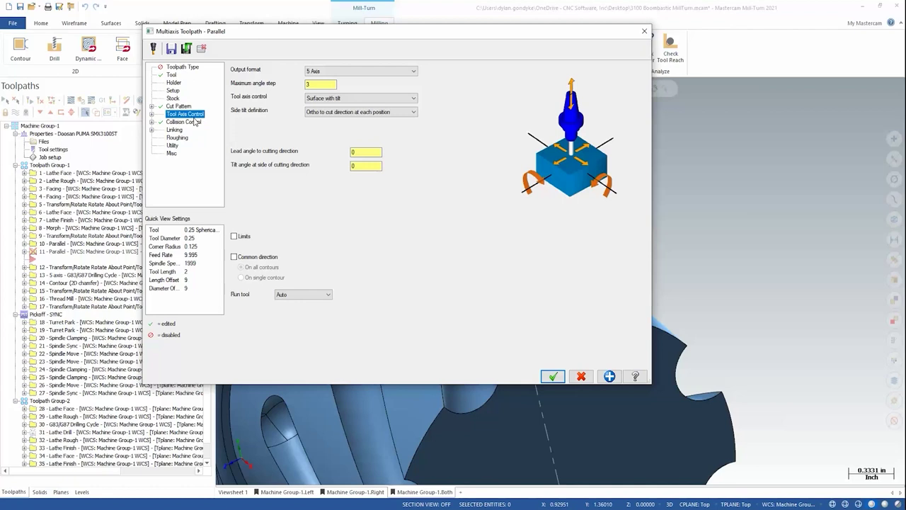
Select the flute's wall and rounded-end faces as the cut pattern's drive surfaces and generate the Parallel toolpath.
{"action": "left_click", "coordinate": [180, 107]}
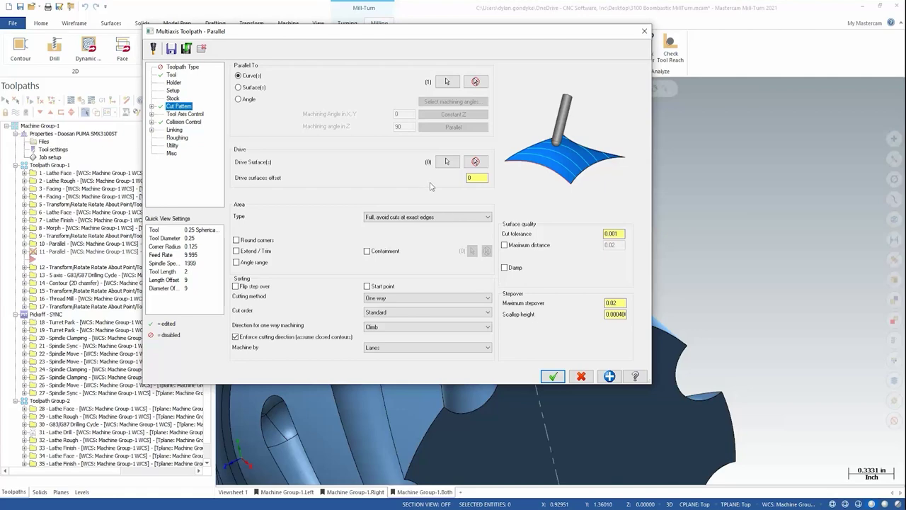
{"action": "left_click", "coordinate": [442, 164]}
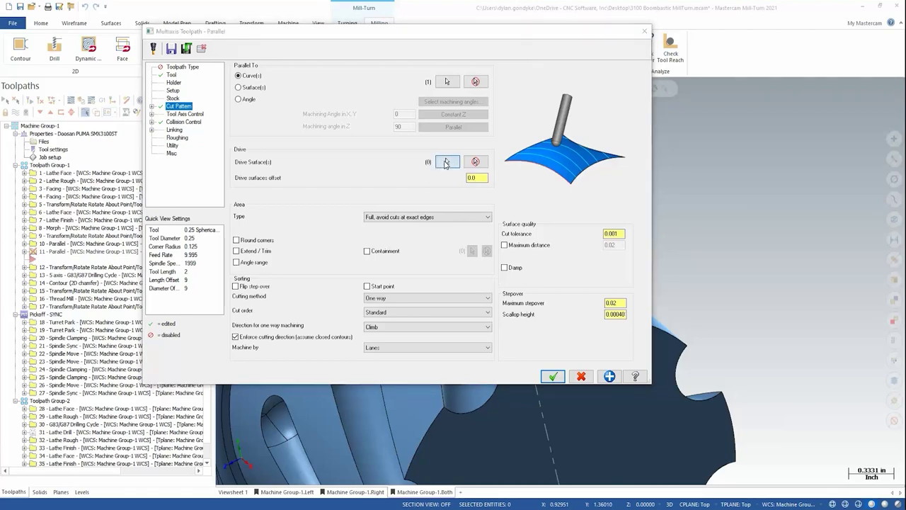
{"action": "scroll", "coordinate": [475, 225], "scroll_direction": "up", "scroll_amount": 1}
{"action": "scroll", "coordinate": [476, 225], "scroll_direction": "up", "scroll_amount": 1}
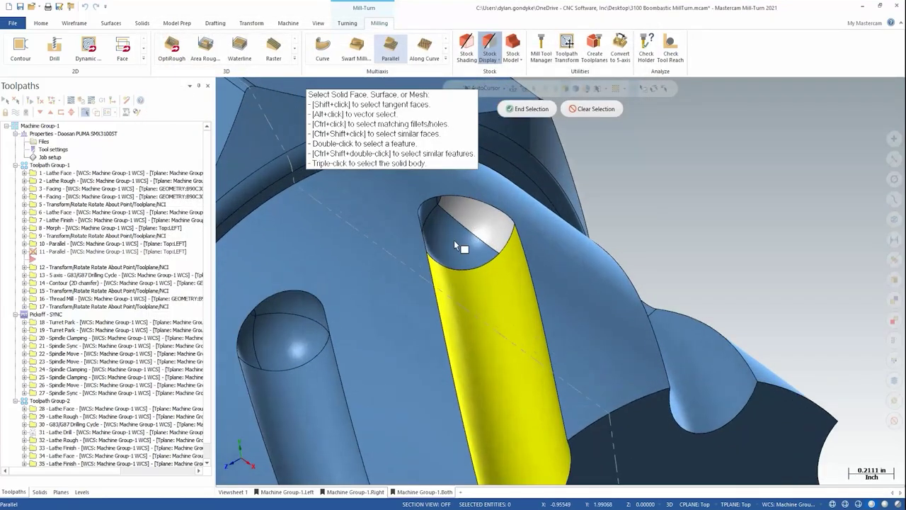
{"action": "middle_click_drag", "start_coordinate": [443, 206], "coordinate": [501, 254]}
{"action": "scroll", "coordinate": [501, 255], "scroll_direction": "down", "scroll_amount": 2}
{"action": "left_click", "coordinate": [500, 253]}
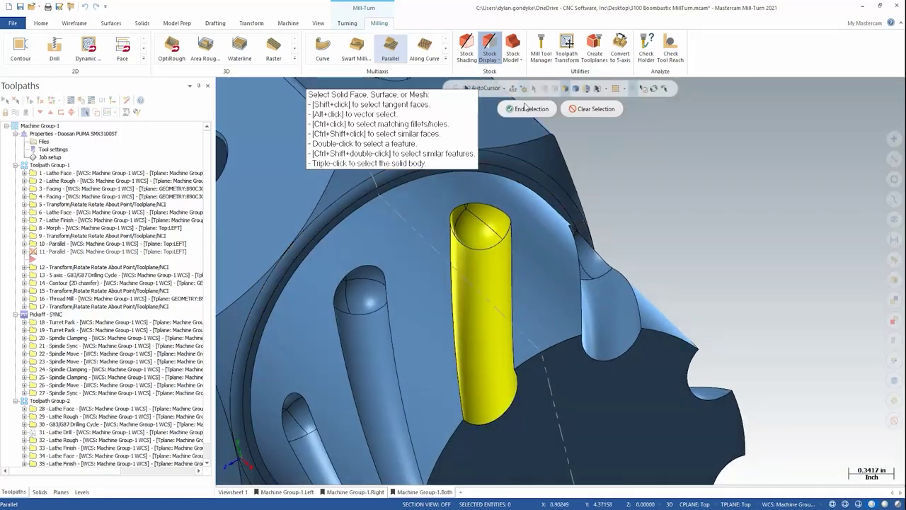
{"action": "left_click", "coordinate": [524, 108]}
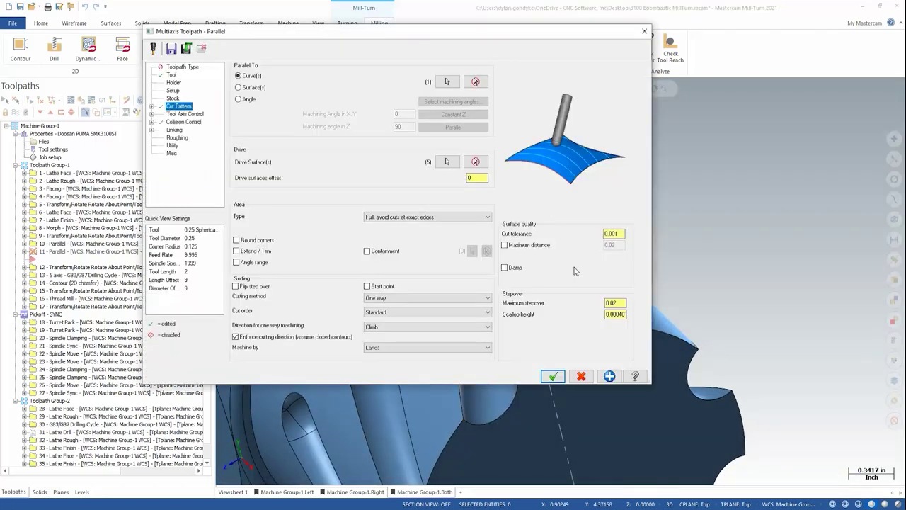
{"action": "left_click", "coordinate": [553, 376]}
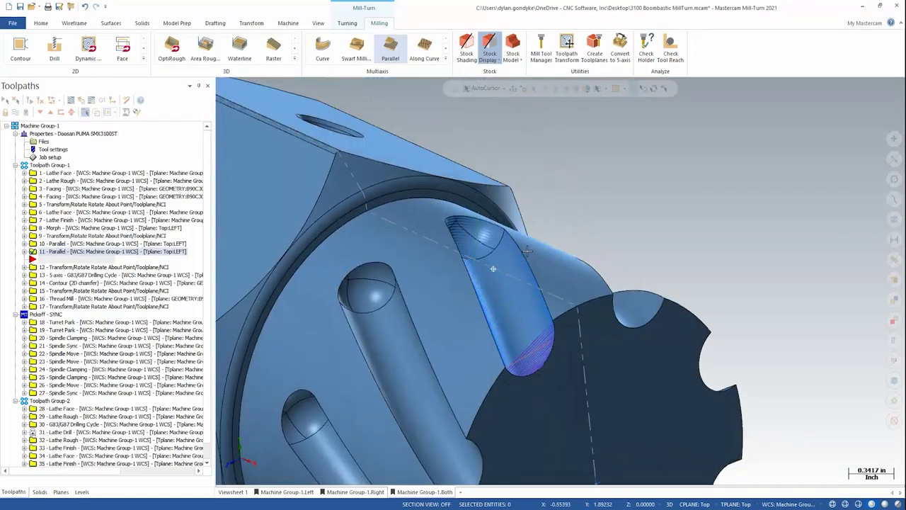
Backplot the first passes of the Parallel toolpath to check the tool's motion and tilt along the flute.
{"action": "mouse_move", "coordinate": [526, 251]}
{"action": "middle_mouse_down"}
{"action": "mouse_move", "coordinate": [508, 350]}
{"action": "mouse_move", "coordinate": [516, 339]}
{"action": "middle_mouse_up"}
{"action": "scroll", "coordinate": [508, 350], "scroll_direction": "up", "scroll_amount": 2}
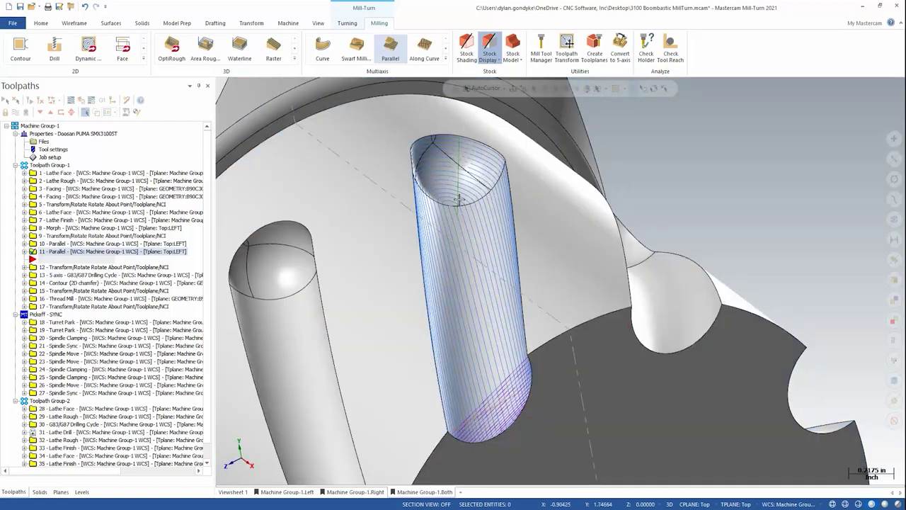
{"action": "middle_click_drag", "start_coordinate": [458, 214], "coordinate": [450, 231]}
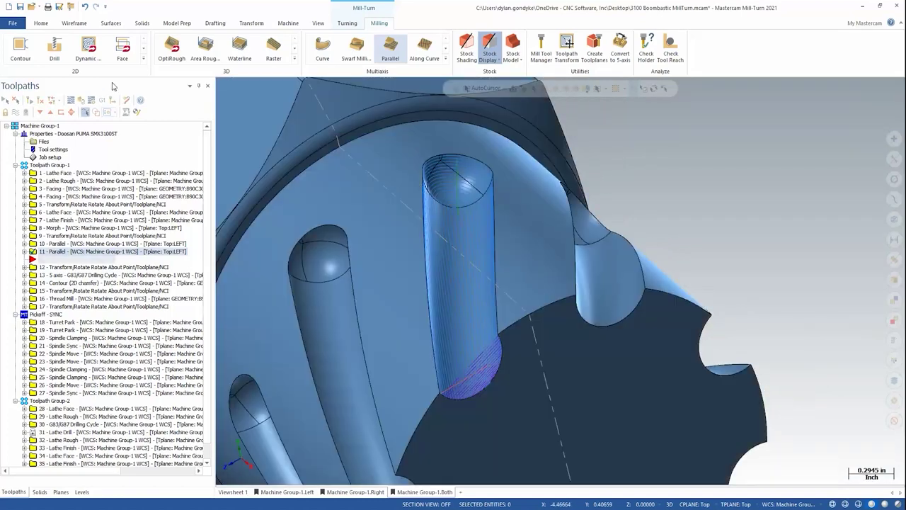
{"action": "key", "text": "alt+t"}
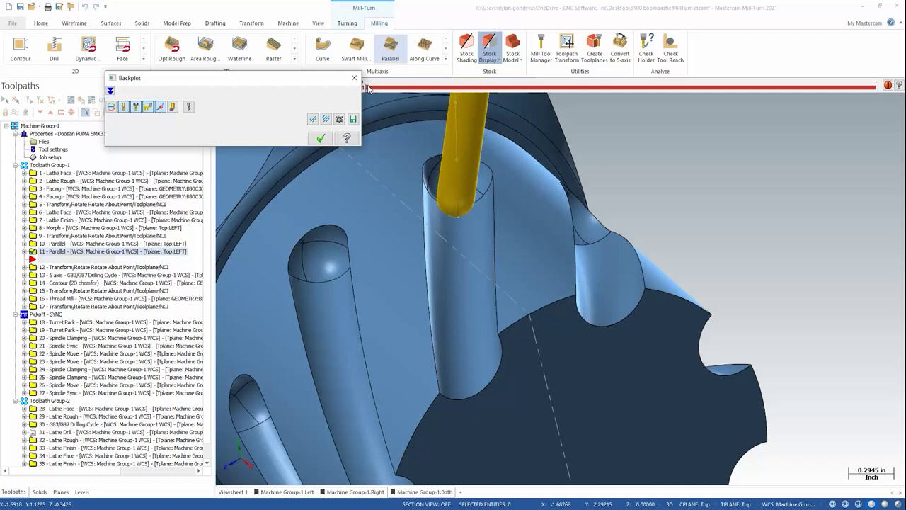
{"action": "left_click_drag", "start_coordinate": [368, 86], "coordinate": [386, 88]}
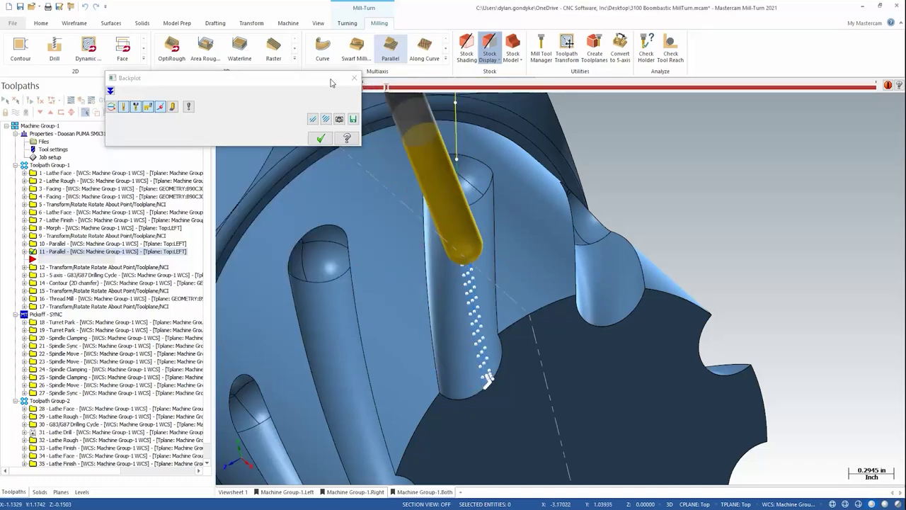
{"action": "left_click", "coordinate": [320, 138]}
Examine the cut spacing along the flute's walls, rounded end and open end, including the linking moves beyond the face.
{"action": "scroll", "coordinate": [464, 354], "scroll_direction": "up", "scroll_amount": 2}
{"action": "middle_click_drag", "start_coordinate": [464, 152], "coordinate": [447, 111]}
{"action": "scroll", "coordinate": [448, 111], "scroll_direction": "up", "scroll_amount": 1}
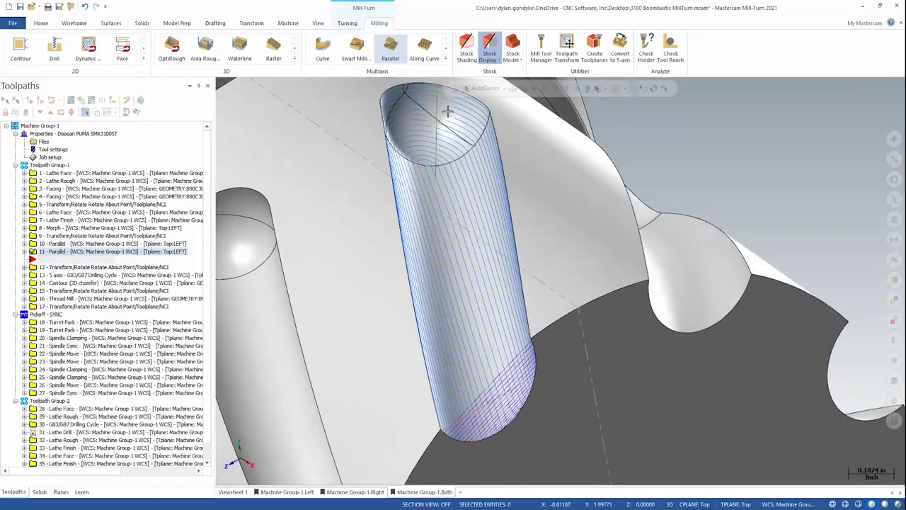
{"action": "scroll", "coordinate": [447, 111], "scroll_direction": "up", "scroll_amount": 2}
{"action": "mouse_move", "coordinate": [496, 233]}
{"action": "middle_mouse_down"}
{"action": "mouse_move", "coordinate": [602, 234]}
{"action": "mouse_move", "coordinate": [559, 283]}
{"action": "middle_mouse_up"}
{"action": "scroll", "coordinate": [558, 284], "scroll_direction": "down", "scroll_amount": 2}
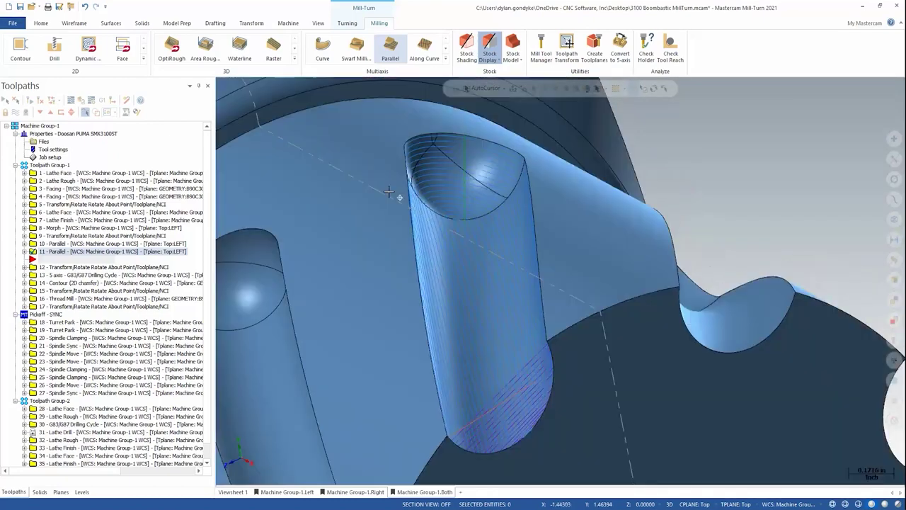
{"action": "mouse_move", "coordinate": [389, 191]}
{"action": "middle_mouse_down"}
{"action": "mouse_move", "coordinate": [368, 195]}
{"action": "mouse_move", "coordinate": [408, 184]}
{"action": "mouse_move", "coordinate": [397, 187]}
{"action": "mouse_move", "coordinate": [421, 194]}
{"action": "middle_mouse_up"}
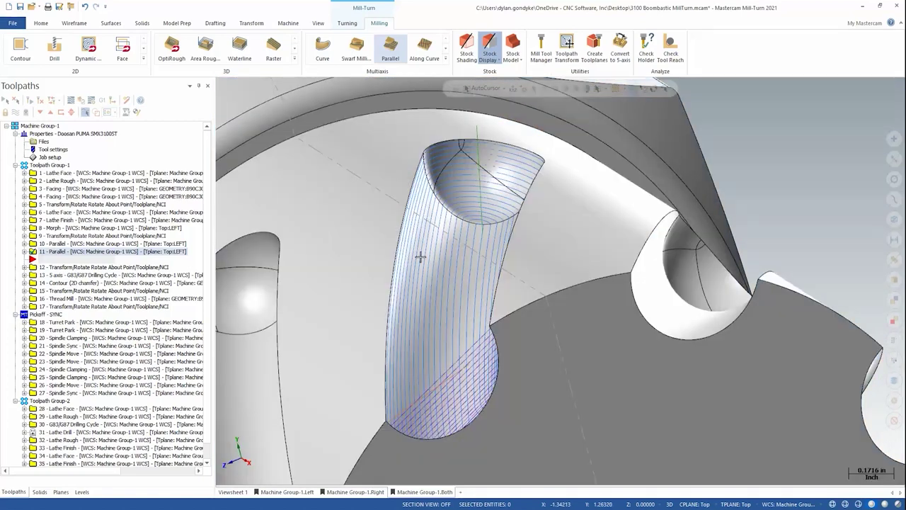
{"action": "mouse_move", "coordinate": [435, 151]}
{"action": "middle_mouse_down"}
{"action": "mouse_move", "coordinate": [528, 360]}
{"action": "mouse_move", "coordinate": [510, 362]}
{"action": "mouse_move", "coordinate": [541, 357]}
{"action": "mouse_move", "coordinate": [447, 351]}
{"action": "mouse_move", "coordinate": [480, 364]}
{"action": "mouse_move", "coordinate": [506, 354]}
{"action": "mouse_move", "coordinate": [471, 330]}
{"action": "middle_mouse_up"}
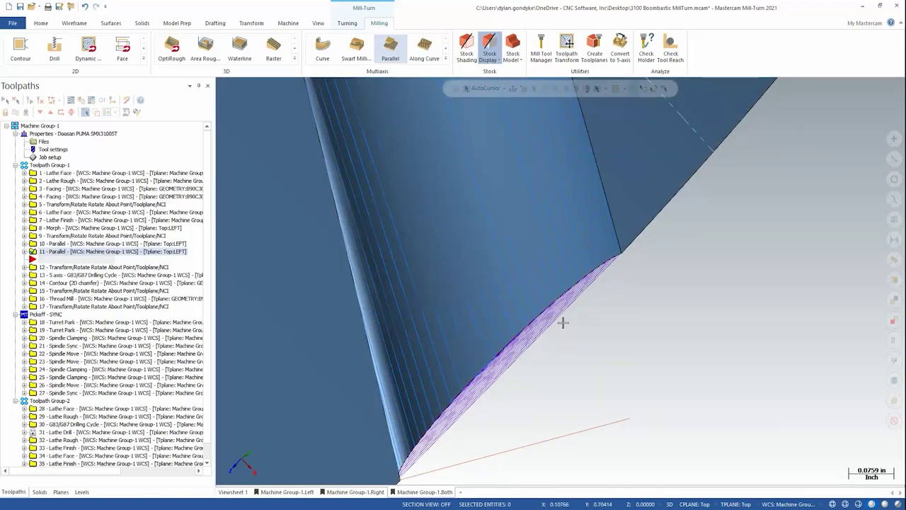
{"action": "mouse_move", "coordinate": [563, 322]}
{"action": "middle_mouse_down"}
{"action": "mouse_move", "coordinate": [514, 394]}
{"action": "mouse_move", "coordinate": [516, 417]}
{"action": "mouse_move", "coordinate": [462, 361]}
{"action": "mouse_move", "coordinate": [508, 425]}
{"action": "mouse_move", "coordinate": [516, 461]}
{"action": "mouse_move", "coordinate": [471, 310]}
{"action": "mouse_move", "coordinate": [460, 332]}
{"action": "middle_mouse_up"}
{"action": "scroll", "coordinate": [460, 332], "scroll_direction": "up", "scroll_amount": 4}
{"action": "scroll", "coordinate": [445, 323], "scroll_direction": "down", "scroll_amount": 1}
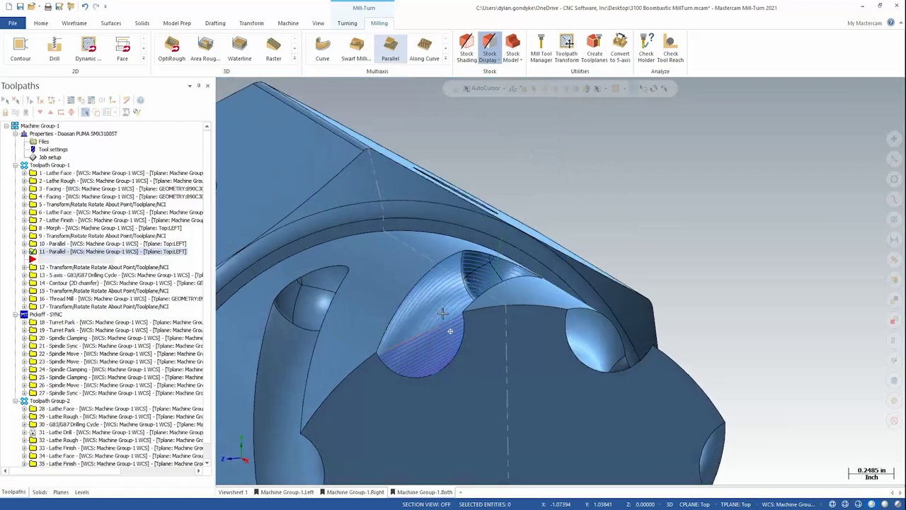
{"action": "scroll", "coordinate": [417, 328], "scroll_direction": "up", "scroll_amount": 2}
{"action": "middle_click_drag", "start_coordinate": [417, 328], "coordinate": [360, 339]}
{"action": "scroll", "coordinate": [360, 338], "scroll_direction": "up", "scroll_amount": 2}
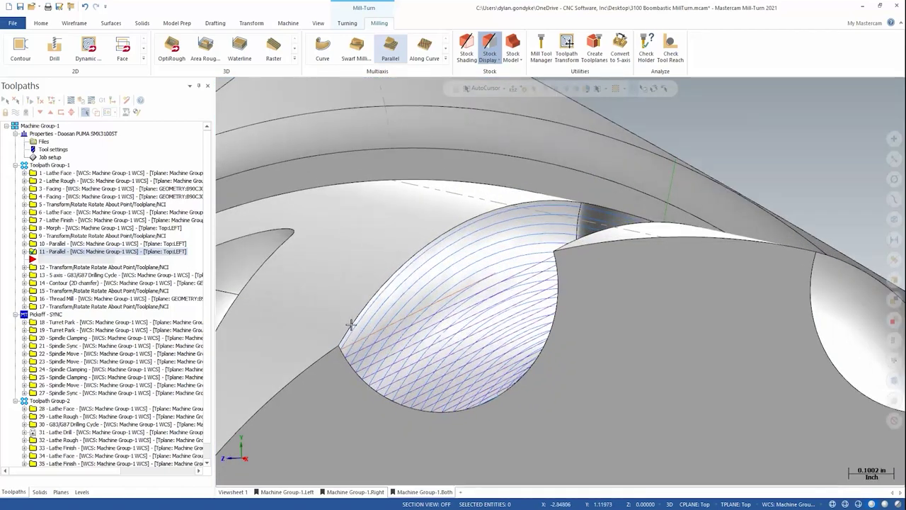
{"action": "scroll", "coordinate": [356, 323], "scroll_direction": "down", "scroll_amount": 5}
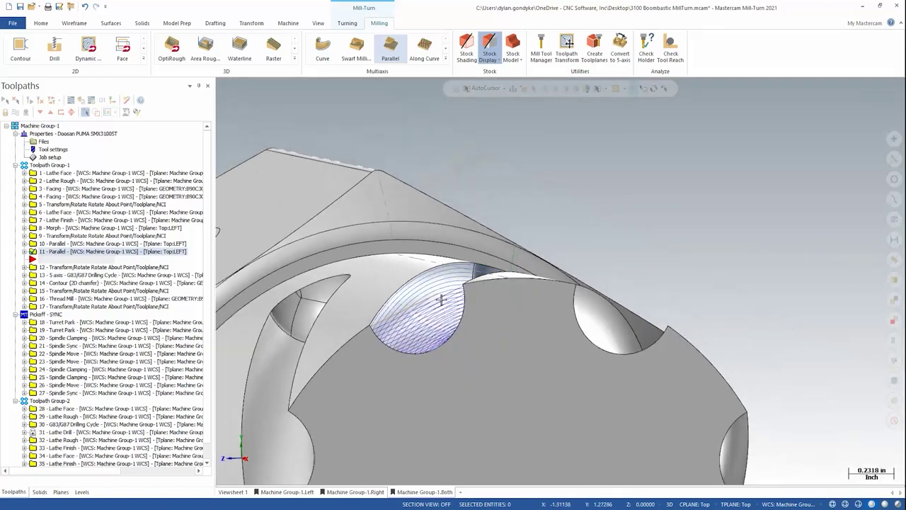
{"action": "middle_click_drag", "start_coordinate": [440, 300], "coordinate": [495, 367]}
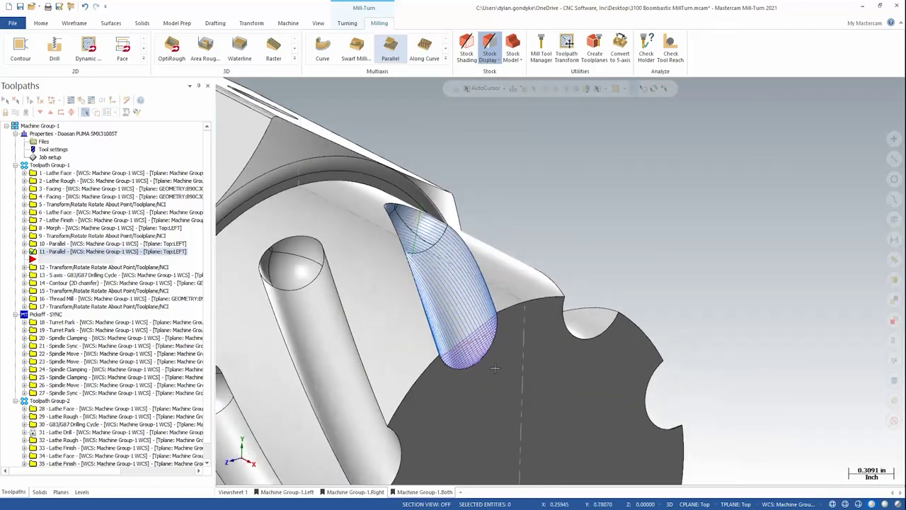
In operation 11's cut pattern, turn on Flip step over and set the area type to Full, start and end at exact surface edges.
{"action": "left_click", "coordinate": [24, 252]}
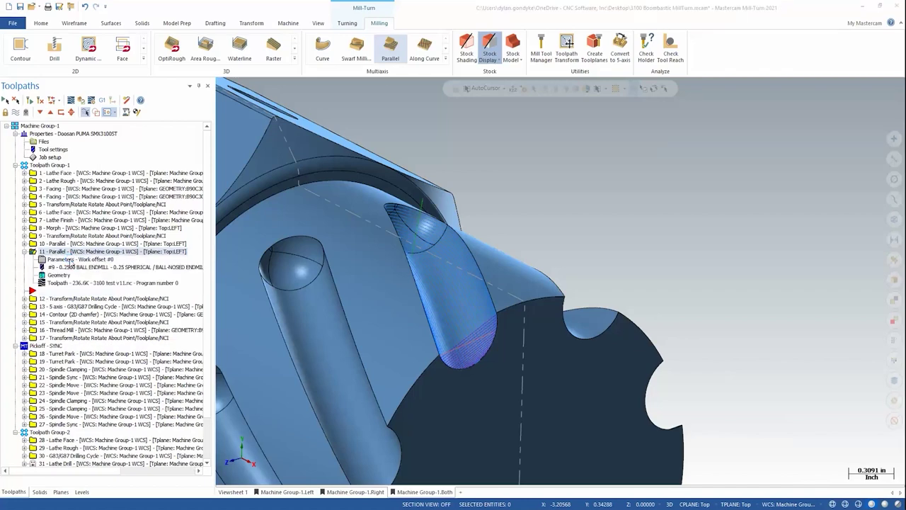
{"action": "left_click", "coordinate": [70, 260]}
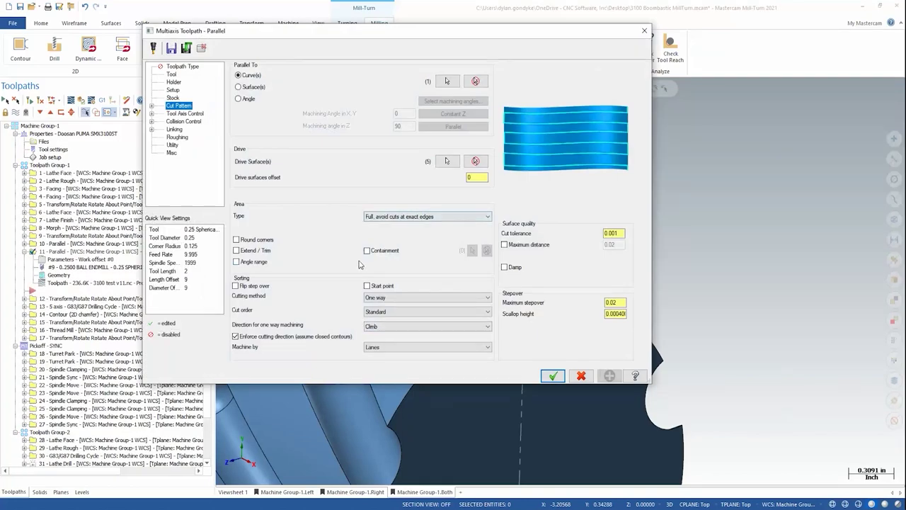
{"action": "left_click", "coordinate": [247, 288]}
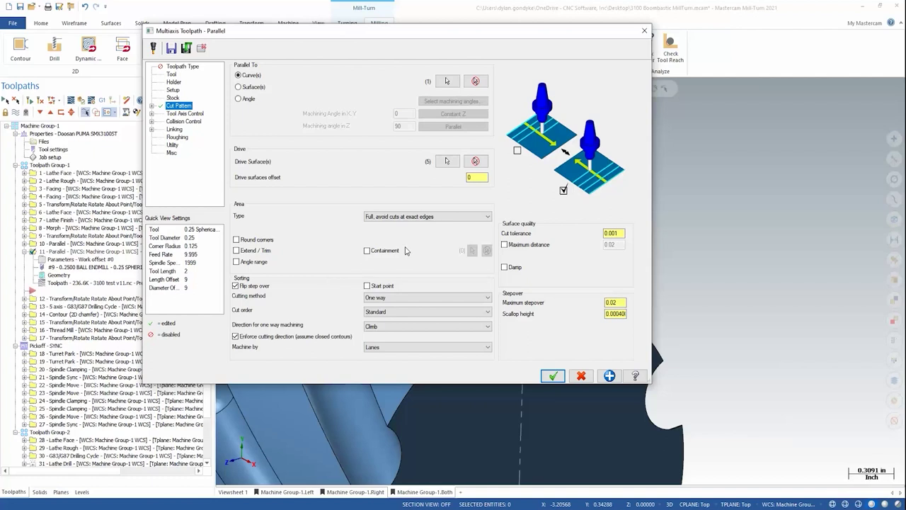
{"action": "left_click", "coordinate": [398, 217]}
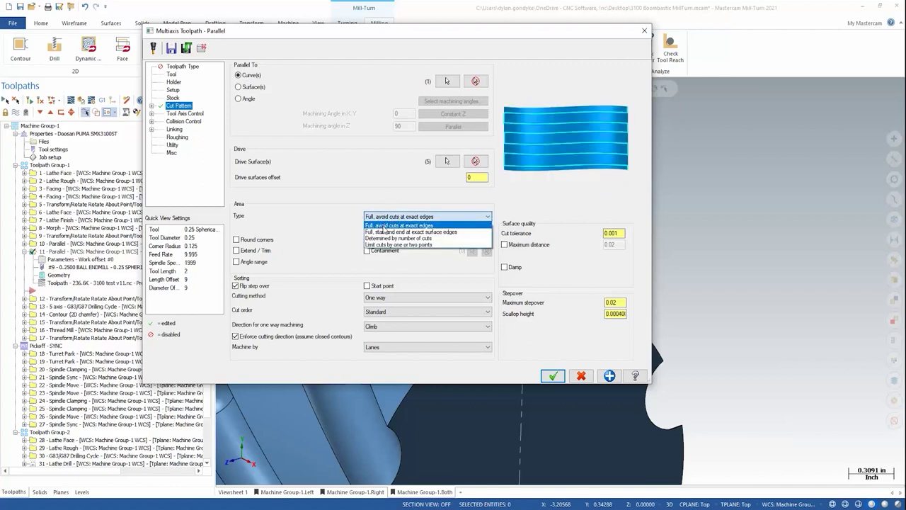
{"action": "left_click", "coordinate": [391, 236]}
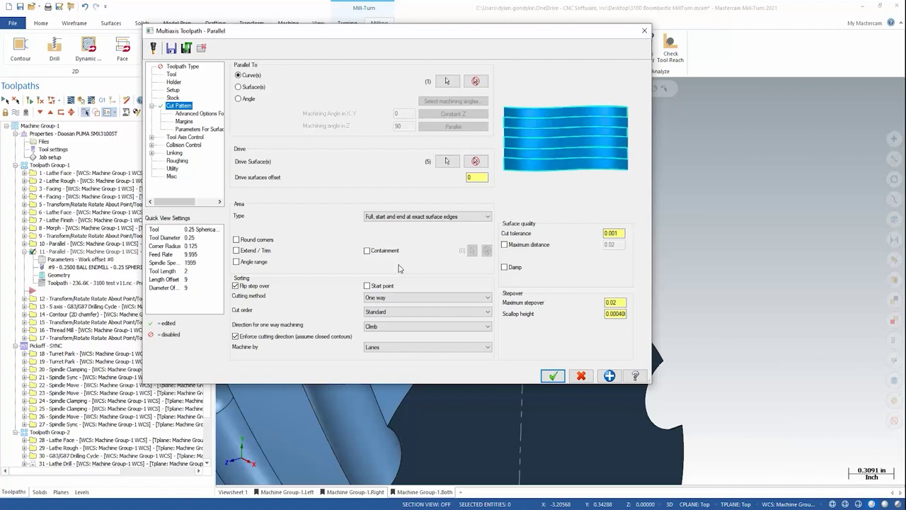
Set the step over calculation method to Exact in the surface quality options and regenerate the Parallel toolpath.
{"action": "left_click", "coordinate": [189, 114]}
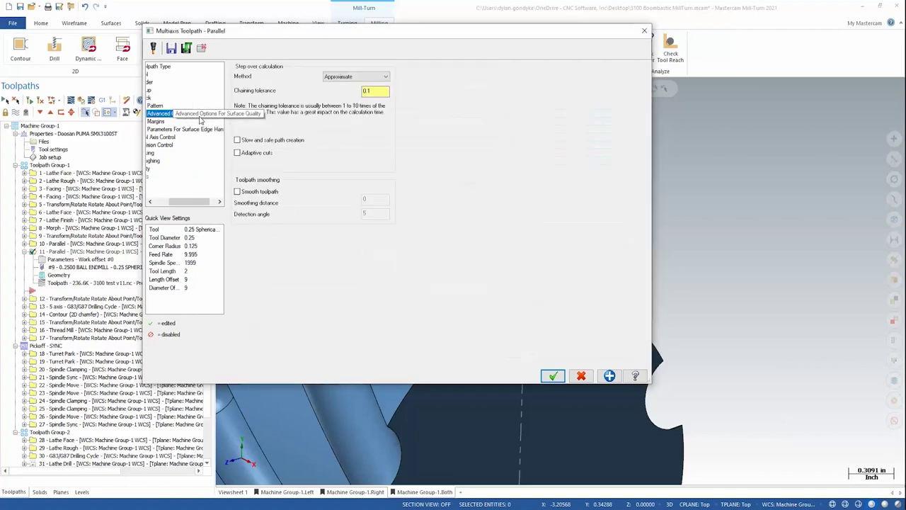
{"action": "left_click", "coordinate": [354, 77]}
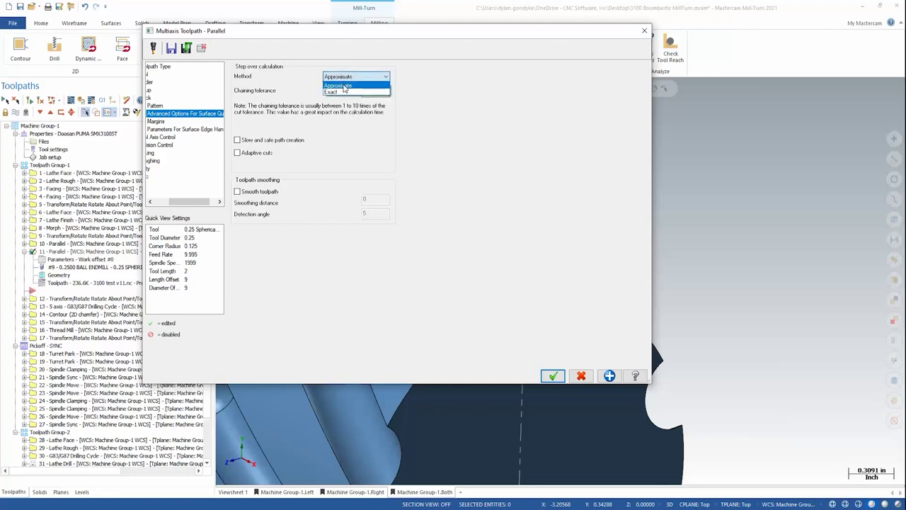
{"action": "left_click", "coordinate": [343, 92]}
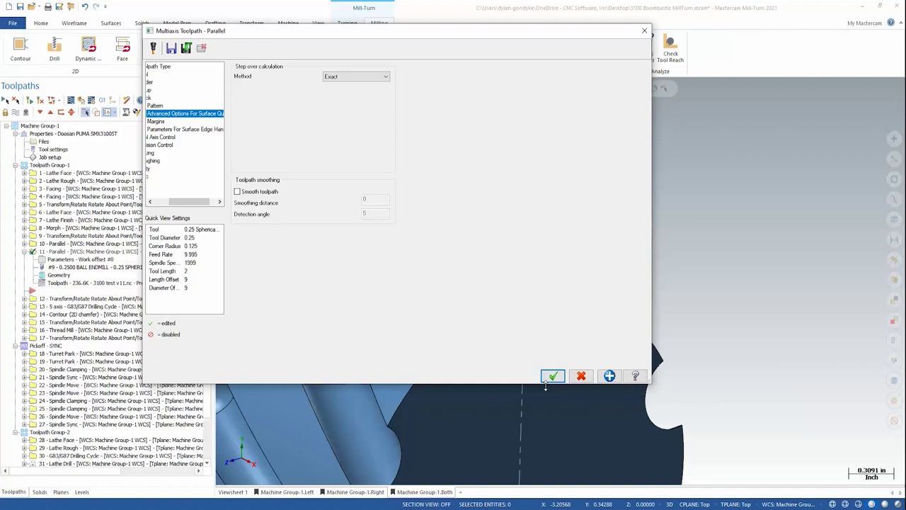
{"action": "mouse_move", "coordinate": [179, 201]}
{"action": "left_mouse_down"}
{"action": "mouse_move", "coordinate": [155, 205]}
{"action": "mouse_move", "coordinate": [180, 206]}
{"action": "left_mouse_up"}
{"action": "left_click", "coordinate": [168, 202]}
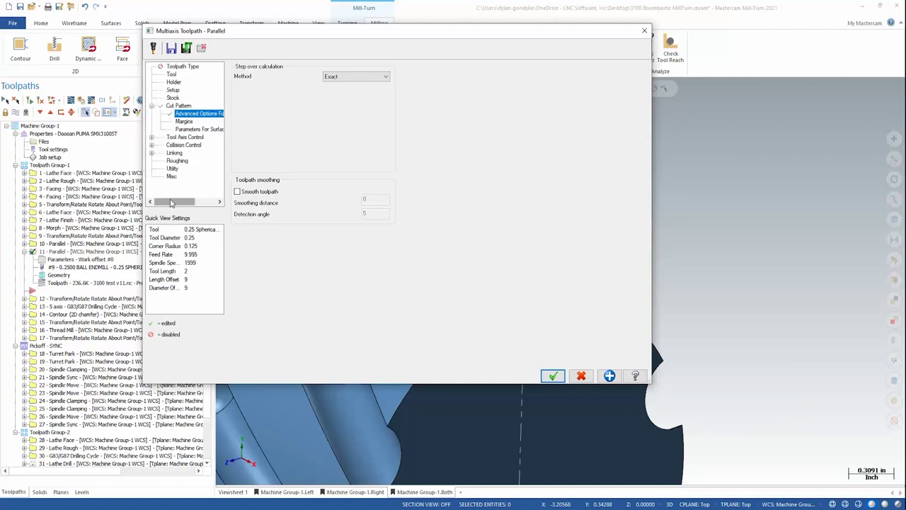
{"action": "left_click", "coordinate": [554, 376]}
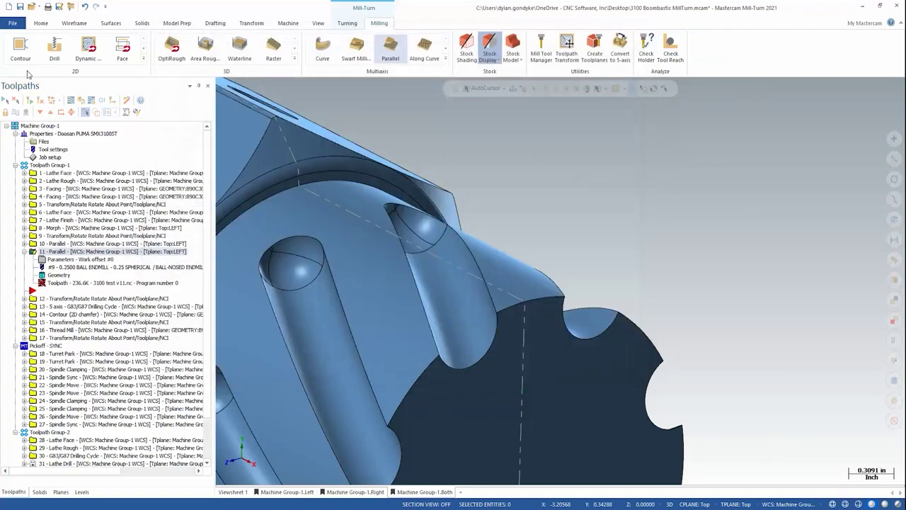
{"action": "left_click", "coordinate": [30, 102]}
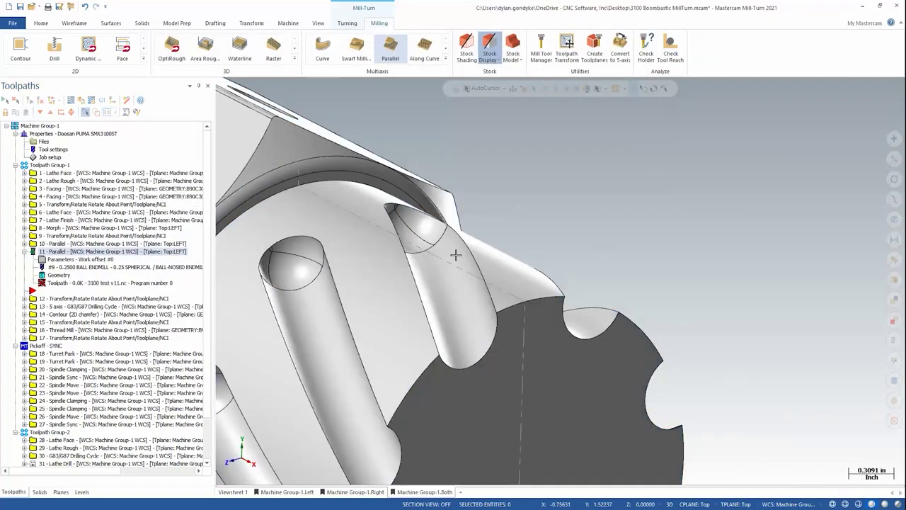
Examine the regenerated passes along the flute's edges, rounded end and open end from several angles.
{"action": "scroll", "coordinate": [456, 254], "scroll_direction": "up", "scroll_amount": 4}
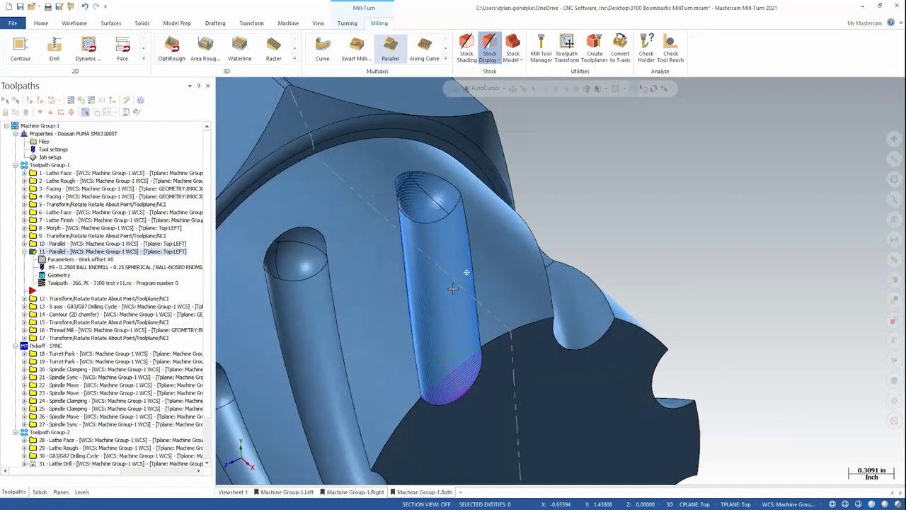
{"action": "scroll", "coordinate": [447, 297], "scroll_direction": "up", "scroll_amount": 1}
{"action": "middle_click_drag", "start_coordinate": [439, 293], "coordinate": [431, 282]}
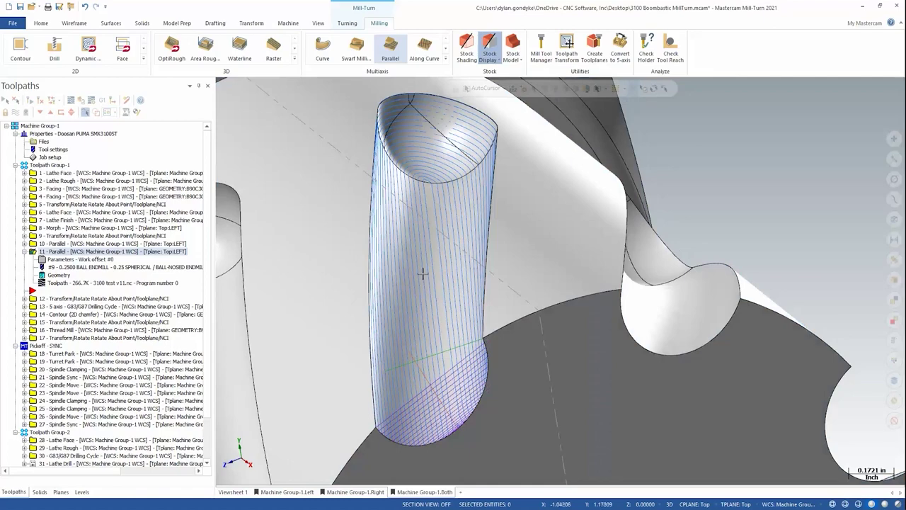
{"action": "scroll", "coordinate": [444, 473], "scroll_direction": "up", "scroll_amount": 2}
{"action": "mouse_move", "coordinate": [444, 473]}
{"action": "middle_mouse_down"}
{"action": "mouse_move", "coordinate": [578, 425]}
{"action": "mouse_move", "coordinate": [445, 405]}
{"action": "mouse_move", "coordinate": [481, 234]}
{"action": "middle_mouse_up"}
{"action": "scroll", "coordinate": [427, 206], "scroll_direction": "down", "scroll_amount": 2}
{"action": "middle_click_drag", "start_coordinate": [427, 206], "coordinate": [475, 267]}
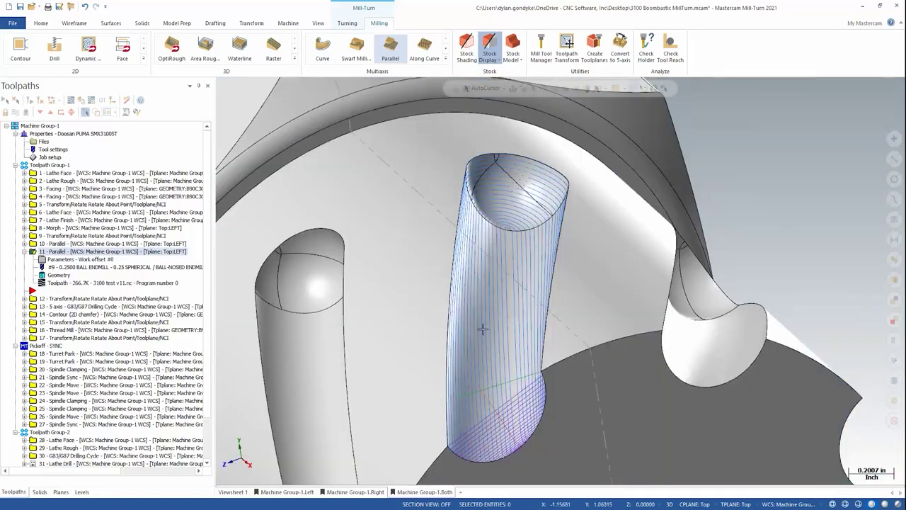
{"action": "scroll", "coordinate": [483, 329], "scroll_direction": "down", "scroll_amount": 1}
{"action": "scroll", "coordinate": [552, 341], "scroll_direction": "up", "scroll_amount": 2}
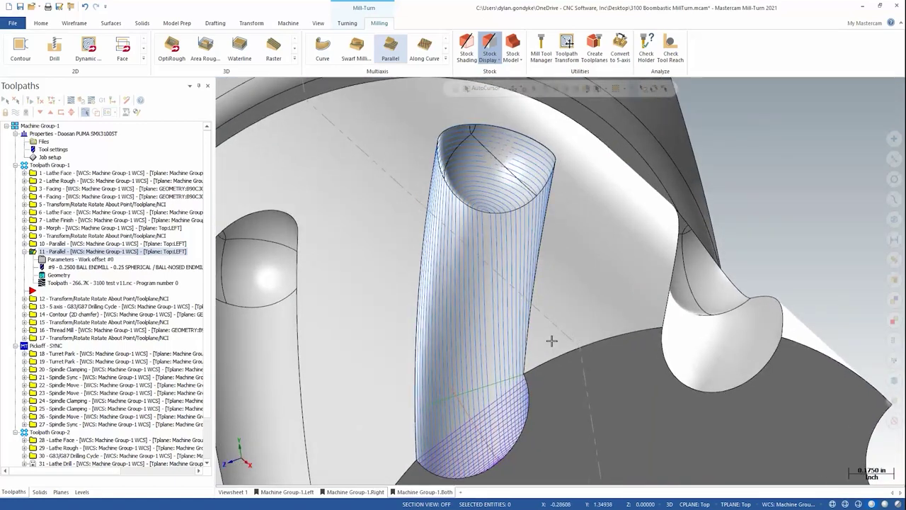
{"action": "mouse_move", "coordinate": [467, 263]}
{"action": "middle_mouse_down"}
{"action": "mouse_move", "coordinate": [500, 301]}
{"action": "mouse_move", "coordinate": [522, 300]}
{"action": "middle_mouse_up"}
{"action": "scroll", "coordinate": [522, 300], "scroll_direction": "down", "scroll_amount": 1}
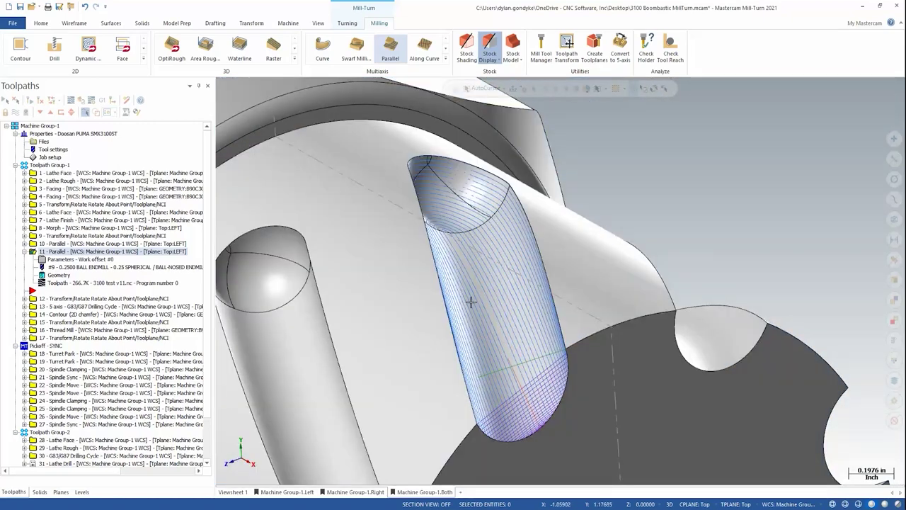
Backplot operation 11's Parallel toolpath and examine the tool's orientation and the passes along the flute's edges.
{"action": "middle_click_drag", "start_coordinate": [471, 303], "coordinate": [425, 293]}
{"action": "left_click", "coordinate": [70, 103]}
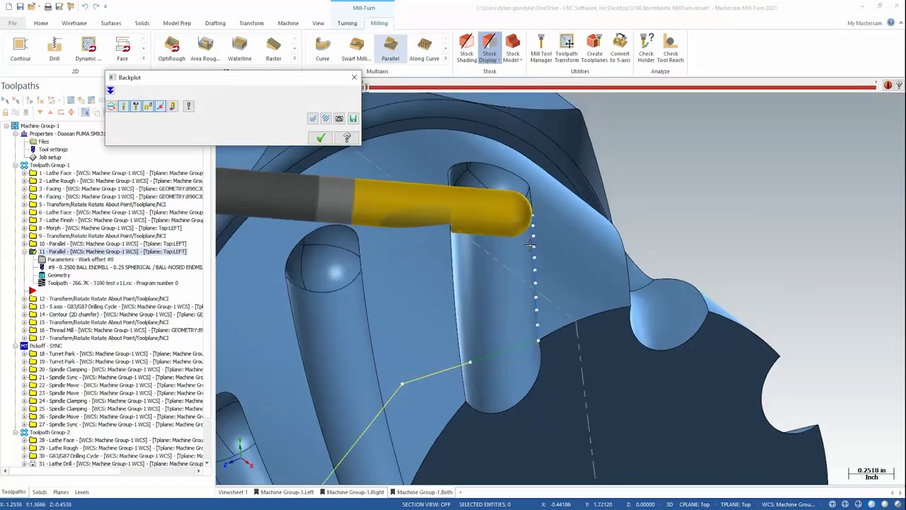
{"action": "middle_click_drag", "start_coordinate": [529, 245], "coordinate": [507, 224]}
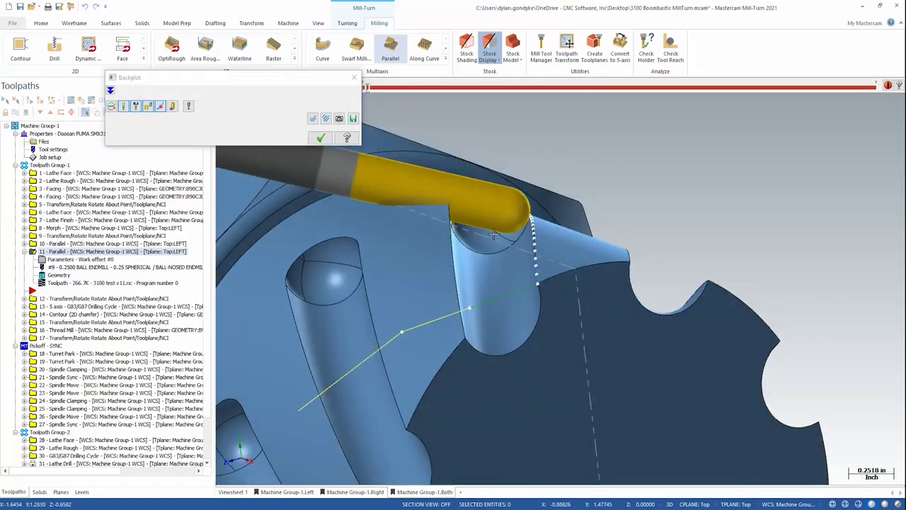
{"action": "middle_click_drag", "start_coordinate": [501, 230], "coordinate": [507, 212]}
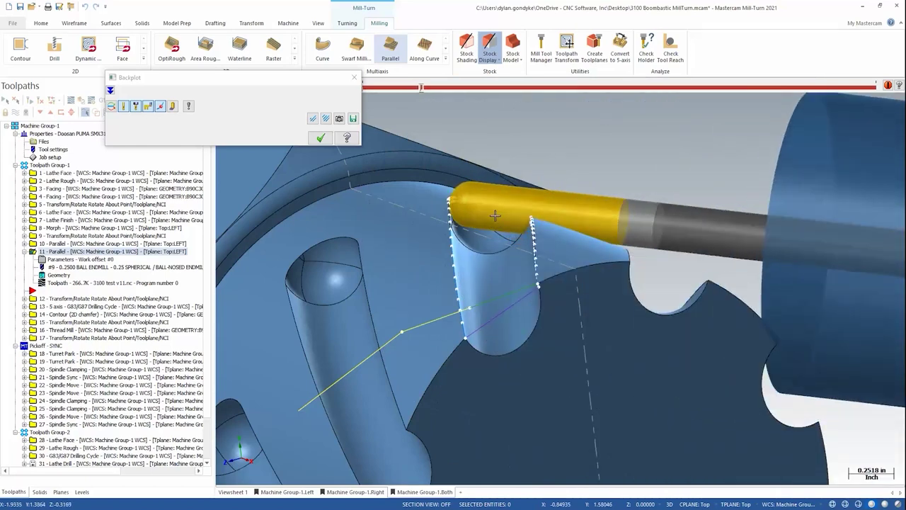
{"action": "key", "text": "Escape"}
{"action": "scroll", "coordinate": [497, 231], "scroll_direction": "up", "scroll_amount": 1}
{"action": "scroll", "coordinate": [498, 231], "scroll_direction": "up", "scroll_amount": 3}
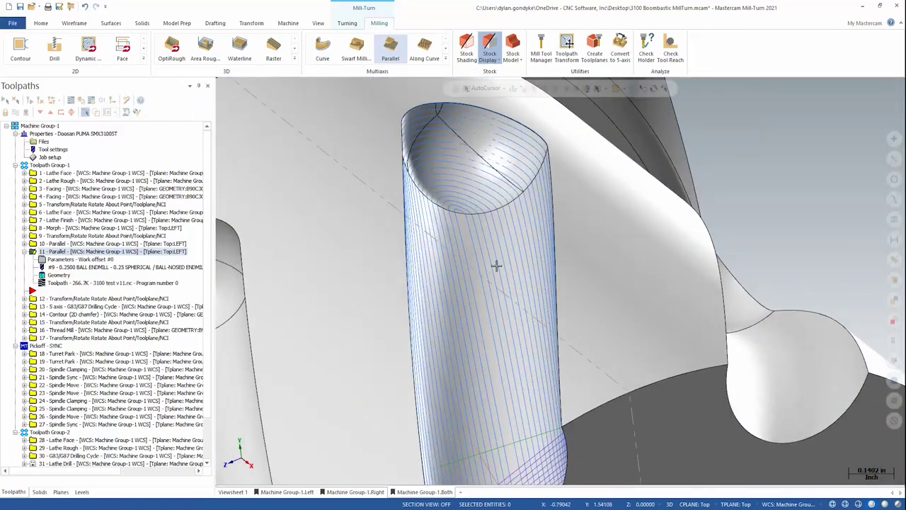
{"action": "scroll", "coordinate": [492, 225], "scroll_direction": "down", "scroll_amount": 3}
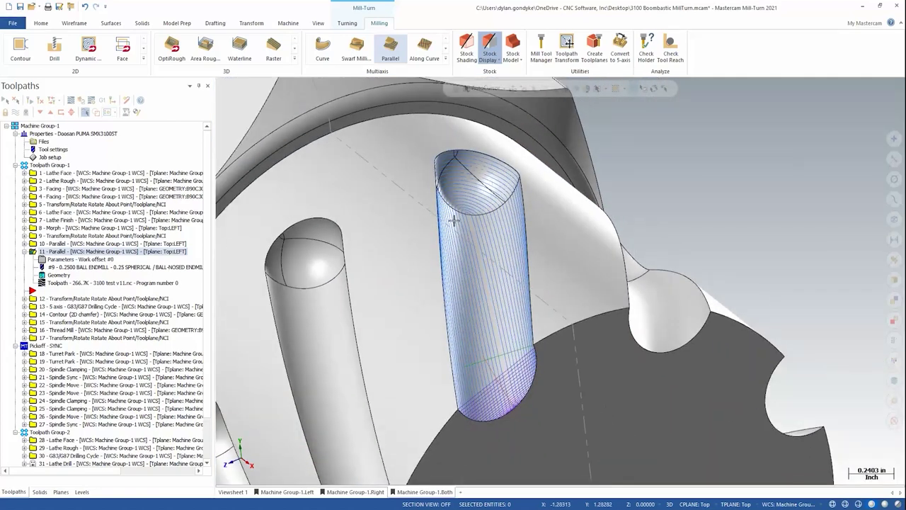
{"action": "scroll", "coordinate": [482, 211], "scroll_direction": "down", "scroll_amount": 3}
{"action": "scroll", "coordinate": [512, 354], "scroll_direction": "up", "scroll_amount": 2}
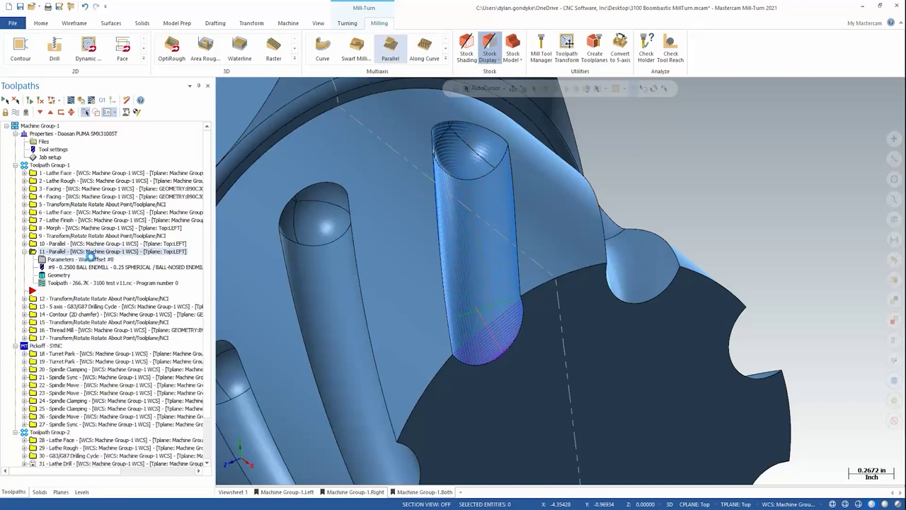
Set the output format of operation 11's tool axis control to 4 Axis.
{"action": "left_click", "coordinate": [91, 257]}
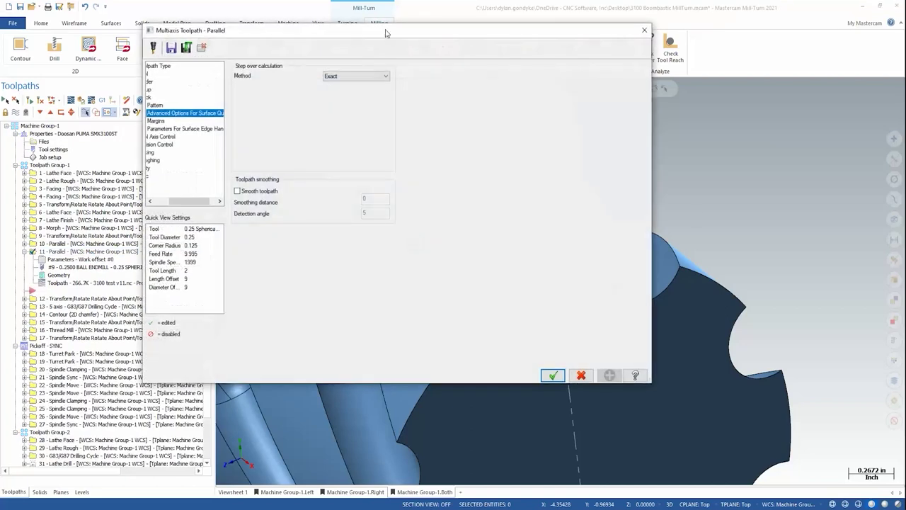
{"action": "left_click_drag", "start_coordinate": [386, 34], "coordinate": [403, 59]}
{"action": "left_click_drag", "start_coordinate": [205, 224], "coordinate": [183, 229]}
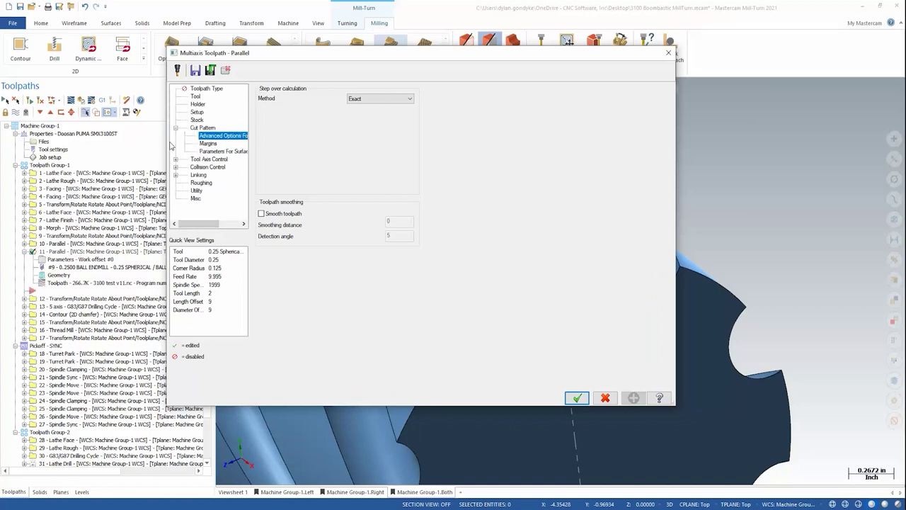
{"action": "left_click", "coordinate": [176, 129]}
{"action": "left_click", "coordinate": [211, 136]}
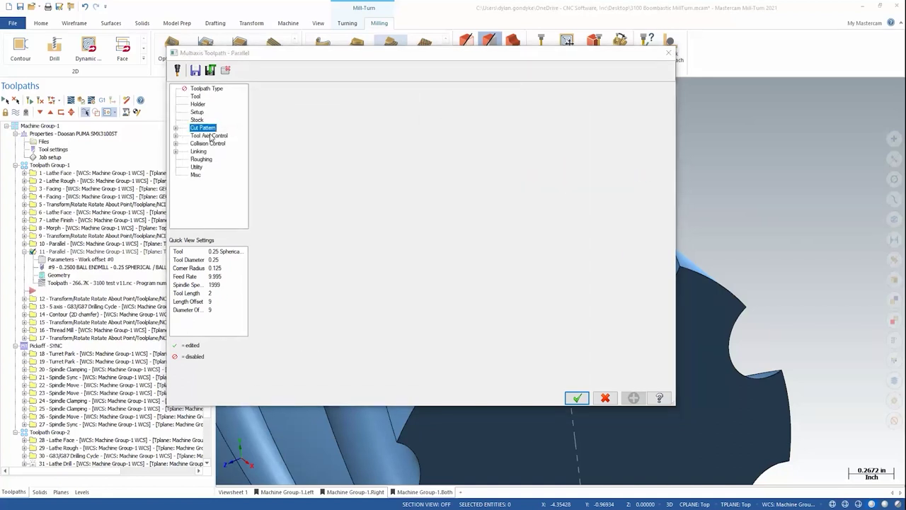
{"action": "left_click", "coordinate": [361, 94]}
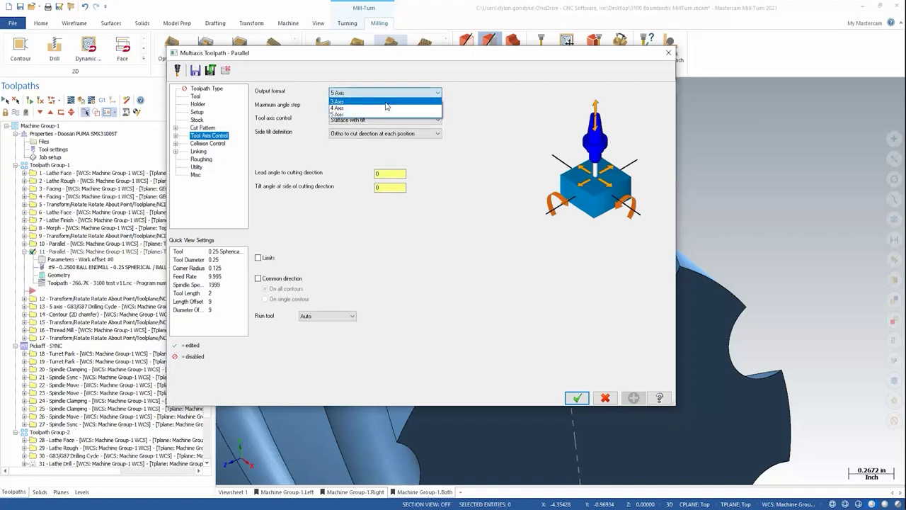
{"action": "left_click", "coordinate": [381, 109]}
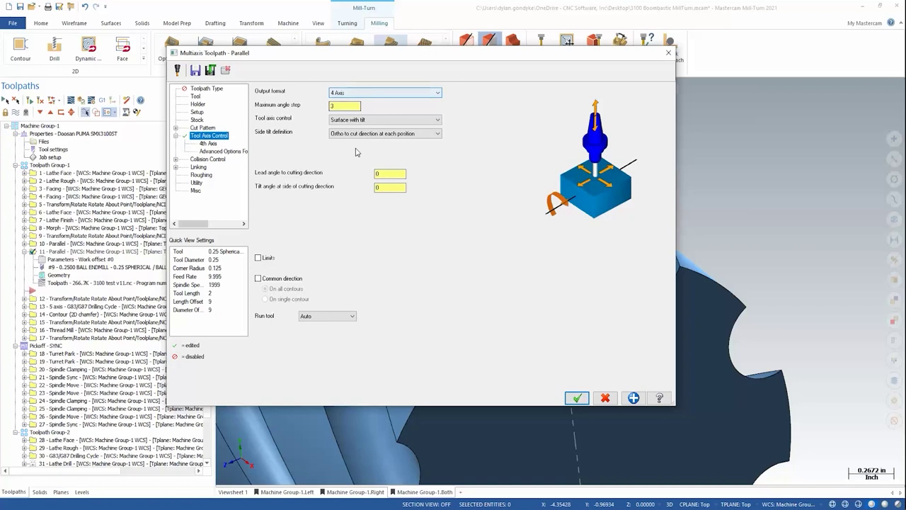
Turn on Point tool to rotary axis for the X-axis 4th axis and regenerate the Parallel toolpath.
{"action": "left_click", "coordinate": [213, 145]}
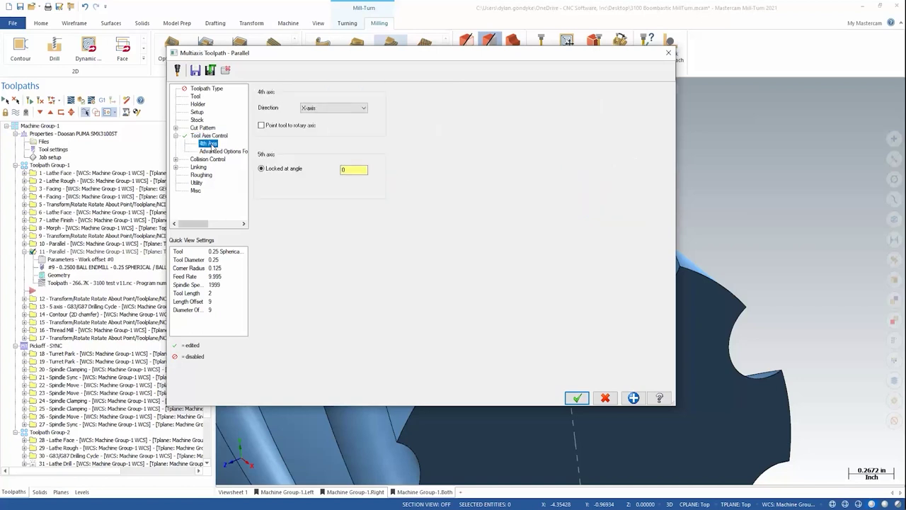
{"action": "left_click", "coordinate": [268, 127]}
{"action": "left_click", "coordinate": [577, 399]}
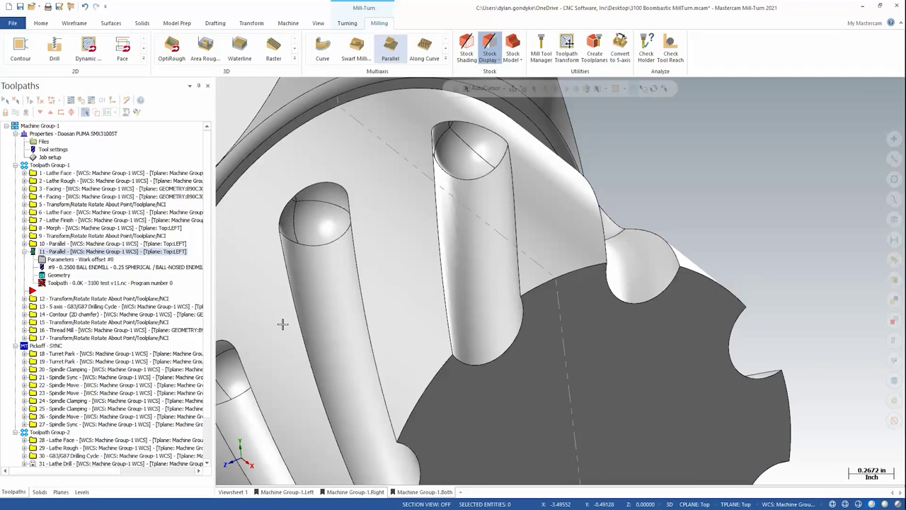
{"action": "scroll", "coordinate": [310, 328], "scroll_direction": "down", "scroll_amount": 2}
{"action": "scroll", "coordinate": [469, 241], "scroll_direction": "up", "scroll_amount": 1}
{"action": "mouse_move", "coordinate": [470, 240]}
{"action": "middle_mouse_down"}
{"action": "mouse_move", "coordinate": [439, 212]}
{"action": "mouse_move", "coordinate": [478, 239]}
{"action": "mouse_move", "coordinate": [448, 270]}
{"action": "mouse_move", "coordinate": [309, 286]}
{"action": "middle_mouse_up"}
{"action": "scroll", "coordinate": [478, 238], "scroll_direction": "up", "scroll_amount": 2}
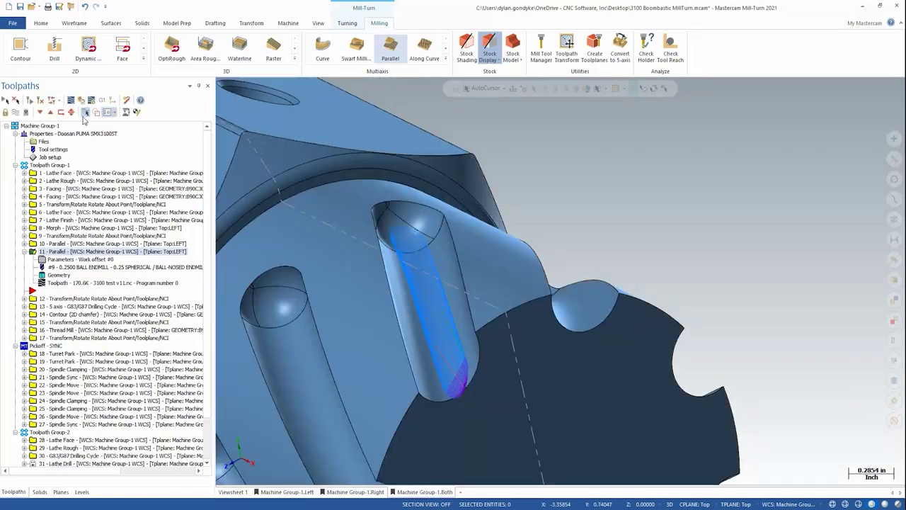
Backplot the regenerated 4-axis toolpath and examine the tool's tilt during the first passes along the flute.
{"action": "left_click", "coordinate": [71, 101]}
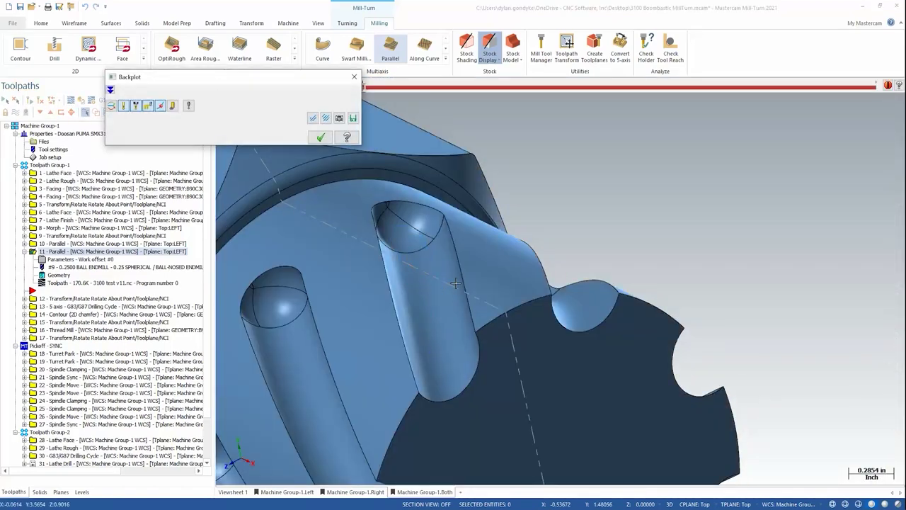
{"action": "middle_click_drag", "start_coordinate": [456, 283], "coordinate": [465, 338]}
{"action": "scroll", "coordinate": [466, 338], "scroll_direction": "down", "scroll_amount": 1}
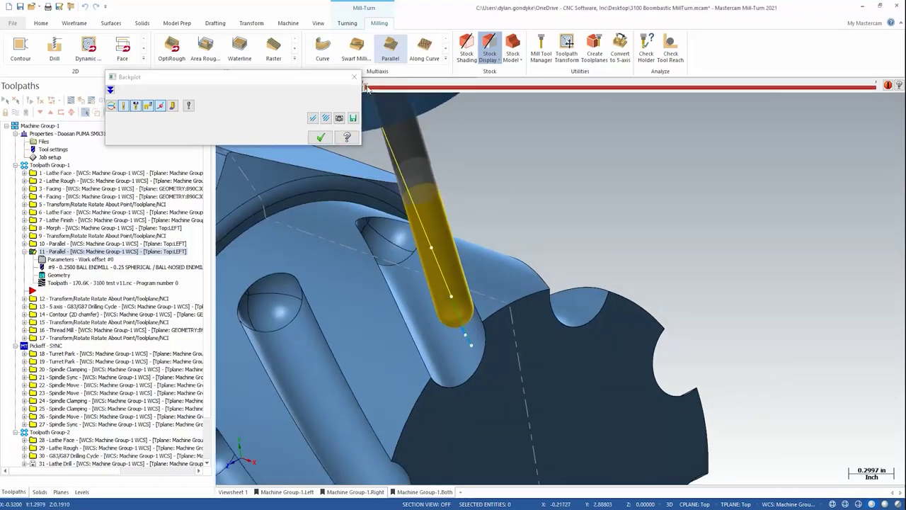
{"action": "scroll", "coordinate": [591, 245], "scroll_direction": "down", "scroll_amount": 3}
{"action": "middle_click_drag", "start_coordinate": [576, 263], "coordinate": [495, 319]}
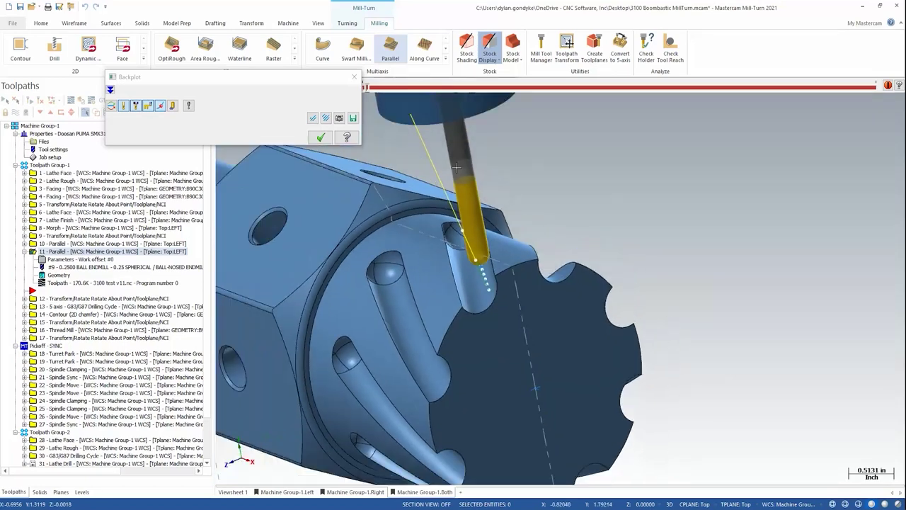
{"action": "scroll", "coordinate": [481, 297], "scroll_direction": "up", "scroll_amount": 2}
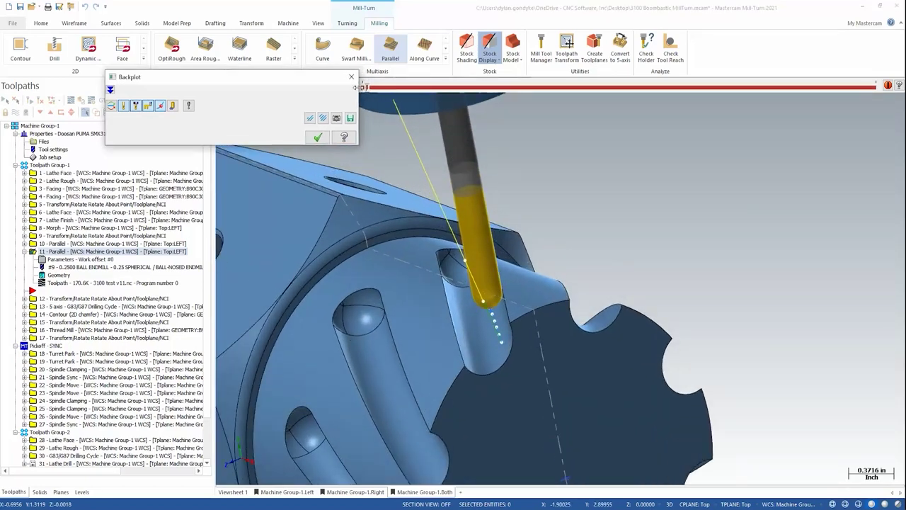
{"action": "left_click_drag", "start_coordinate": [372, 89], "coordinate": [462, 100]}
{"action": "scroll", "coordinate": [505, 351], "scroll_direction": "up", "scroll_amount": 4}
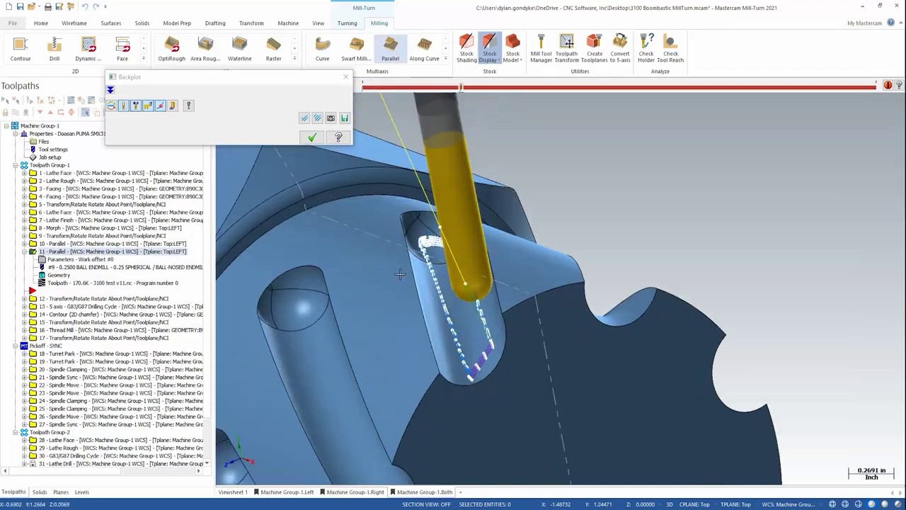
Advance the backplot through the middle passes and examine the tool's position against the flute walls from several angles.
{"action": "scroll", "coordinate": [522, 387], "scroll_direction": "down", "scroll_amount": 3}
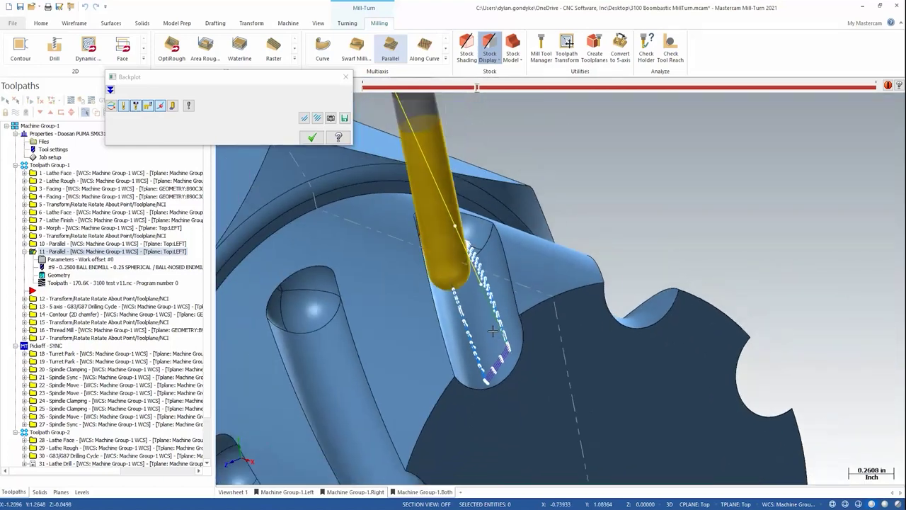
{"action": "scroll", "coordinate": [515, 347], "scroll_direction": "down", "scroll_amount": 2}
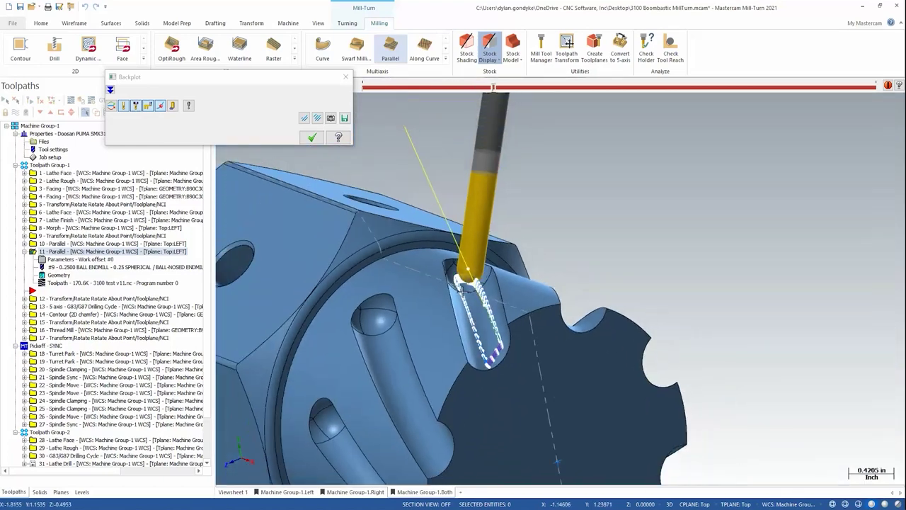
{"action": "left_click_drag", "start_coordinate": [490, 99], "coordinate": [533, 100]}
{"action": "scroll", "coordinate": [538, 289], "scroll_direction": "down", "scroll_amount": 1}
{"action": "scroll", "coordinate": [538, 289], "scroll_direction": "up", "scroll_amount": 2}
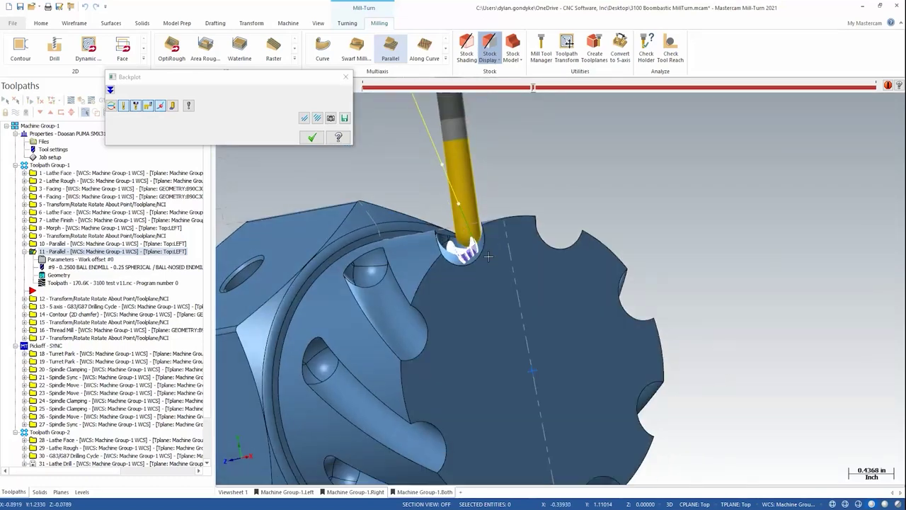
{"action": "left_click_drag", "start_coordinate": [532, 86], "coordinate": [635, 89]}
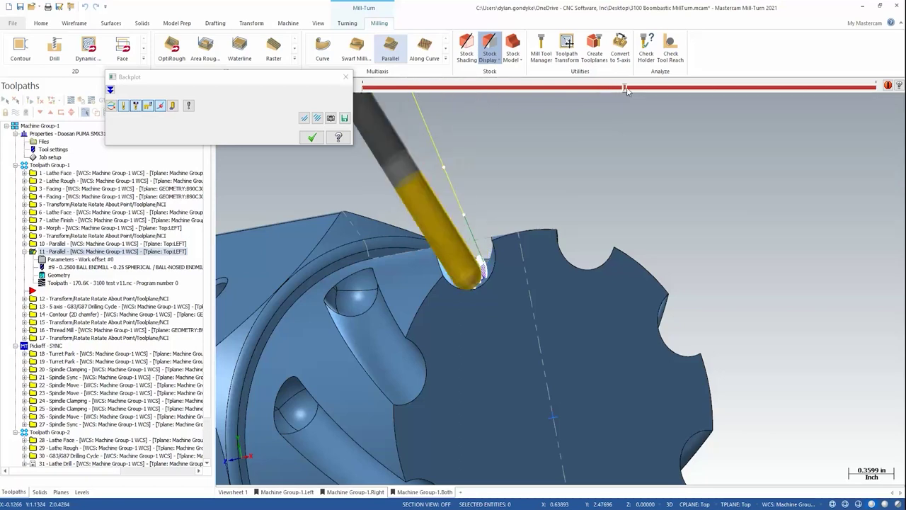
{"action": "middle_click_drag", "start_coordinate": [395, 202], "coordinate": [441, 259]}
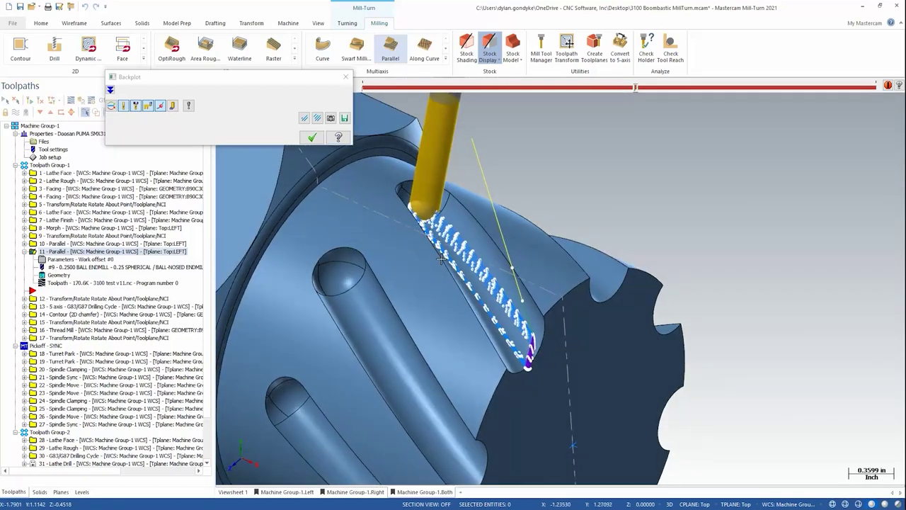
Turn off the endpoint display, run the backplot to its end, and examine the passes at the flute's open end.
{"action": "left_click", "coordinate": [161, 105]}
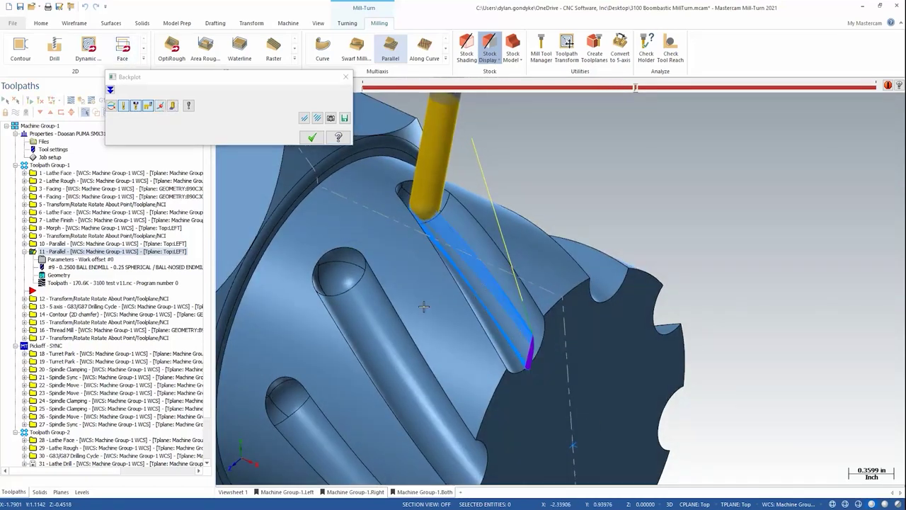
{"action": "scroll", "coordinate": [426, 264], "scroll_direction": "up", "scroll_amount": 5}
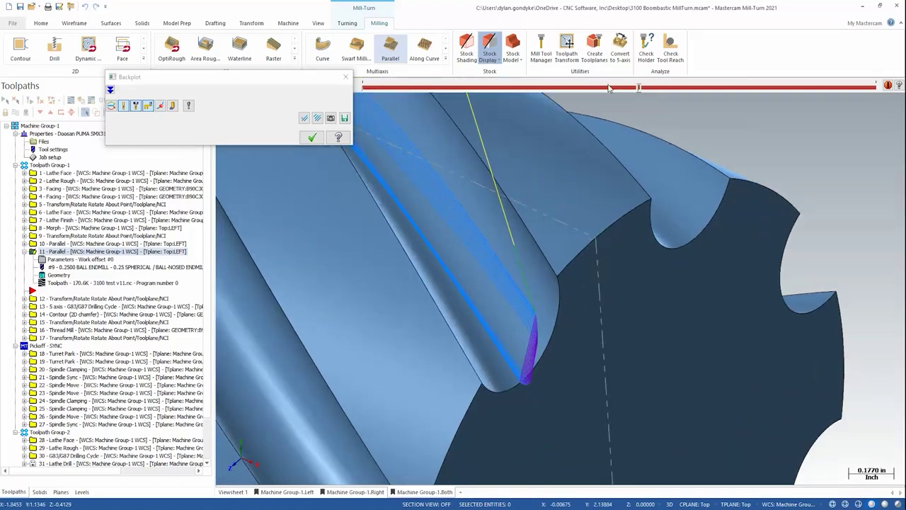
{"action": "left_click_drag", "start_coordinate": [640, 88], "coordinate": [879, 84]}
{"action": "scroll", "coordinate": [686, 333], "scroll_direction": "down", "scroll_amount": 4}
{"action": "scroll", "coordinate": [536, 273], "scroll_direction": "up", "scroll_amount": 5}
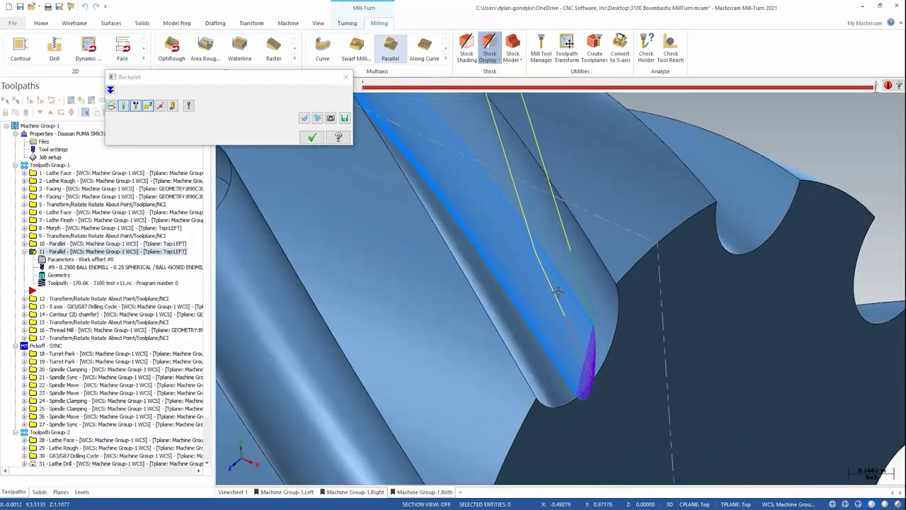
{"action": "middle_click_drag", "start_coordinate": [536, 272], "coordinate": [541, 329]}
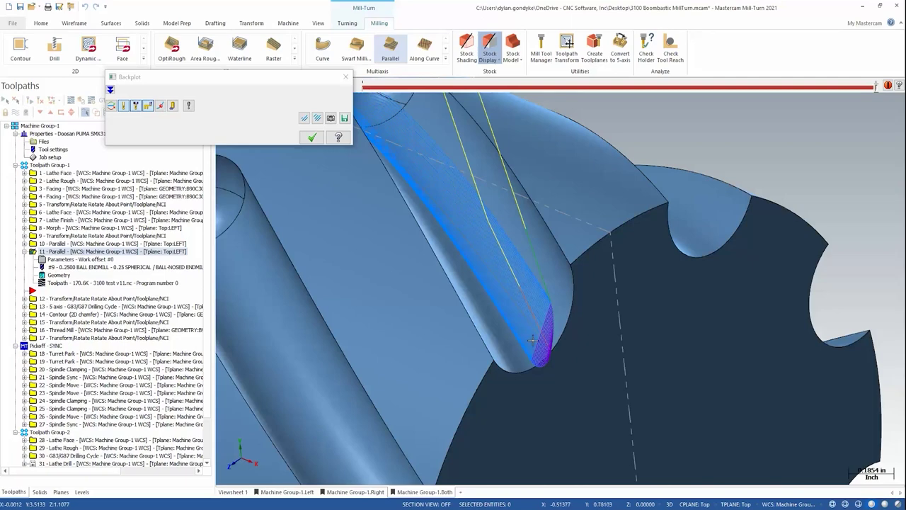
{"action": "middle_click_drag", "start_coordinate": [524, 245], "coordinate": [551, 269]}
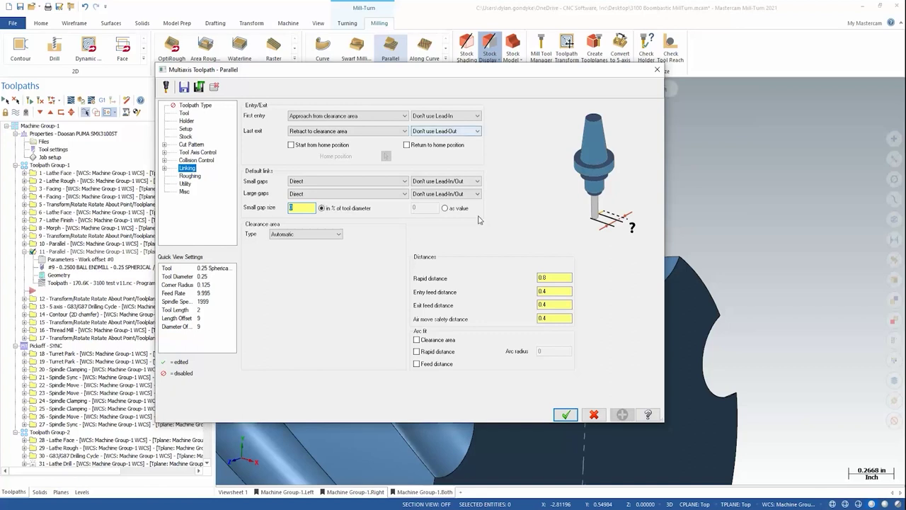
In operation 11's linking settings, set the small gap size to a value of 1.0 with Blend spline links, and regenerate the toolpath.
{"action": "left_click", "coordinate": [445, 208]}
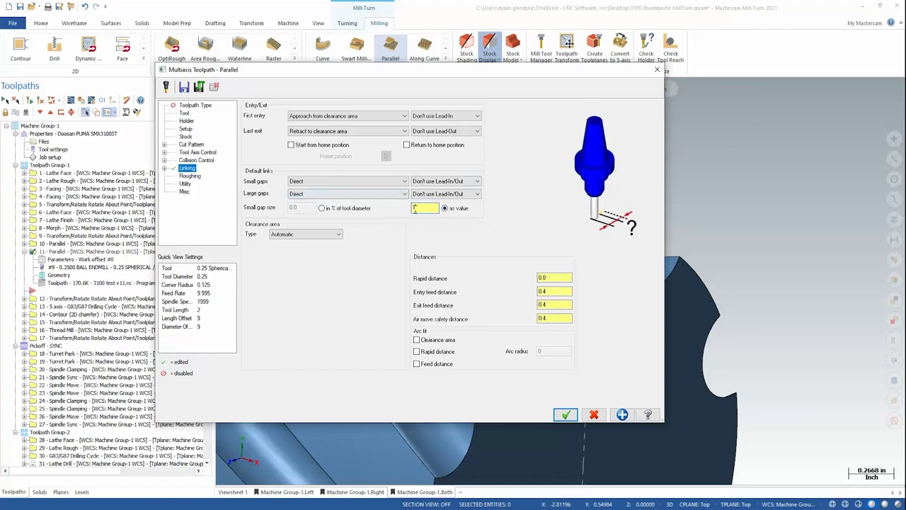
{"action": "left_click", "coordinate": [318, 182]}
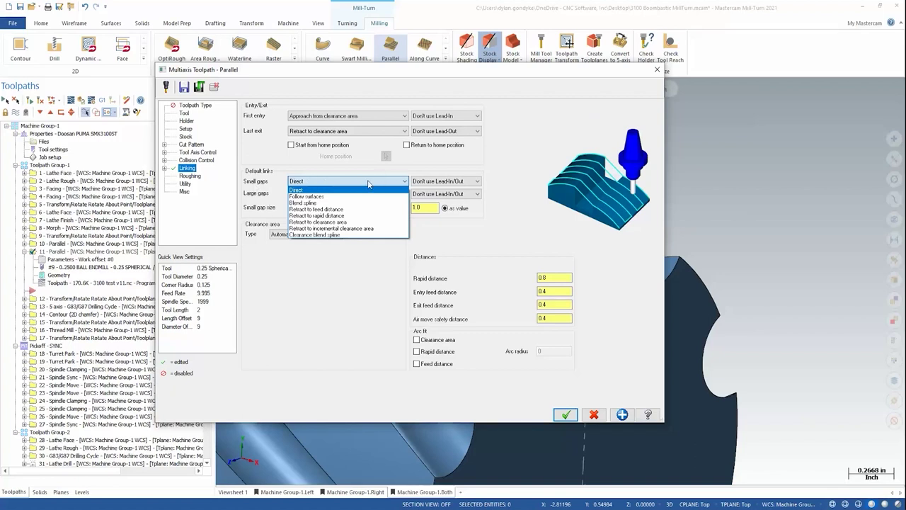
{"action": "left_click", "coordinate": [292, 203]}
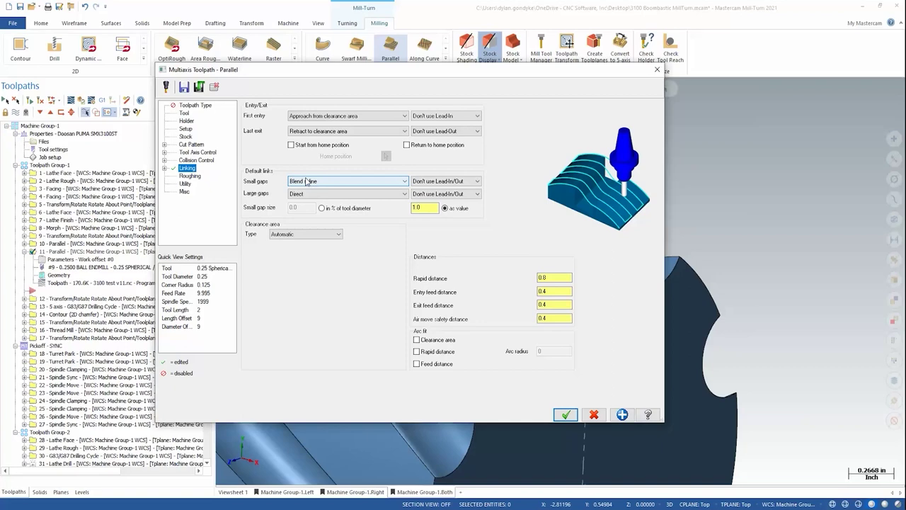
{"action": "left_click", "coordinate": [565, 414]}
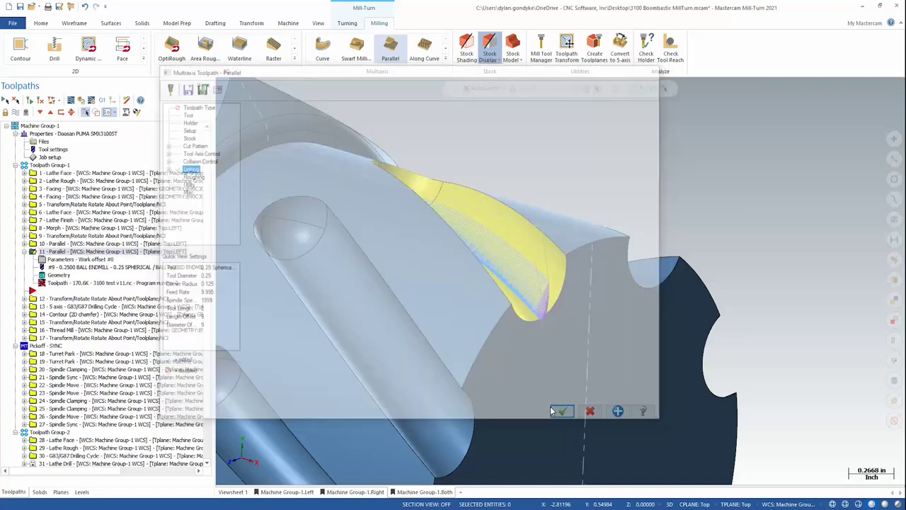
{"action": "left_click", "coordinate": [29, 101]}
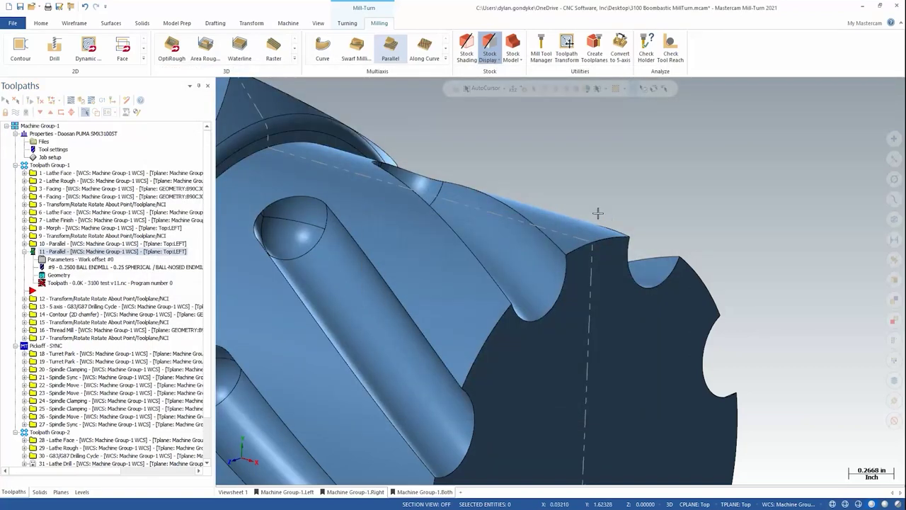
{"action": "scroll", "coordinate": [539, 312], "scroll_direction": "up", "scroll_amount": 5}
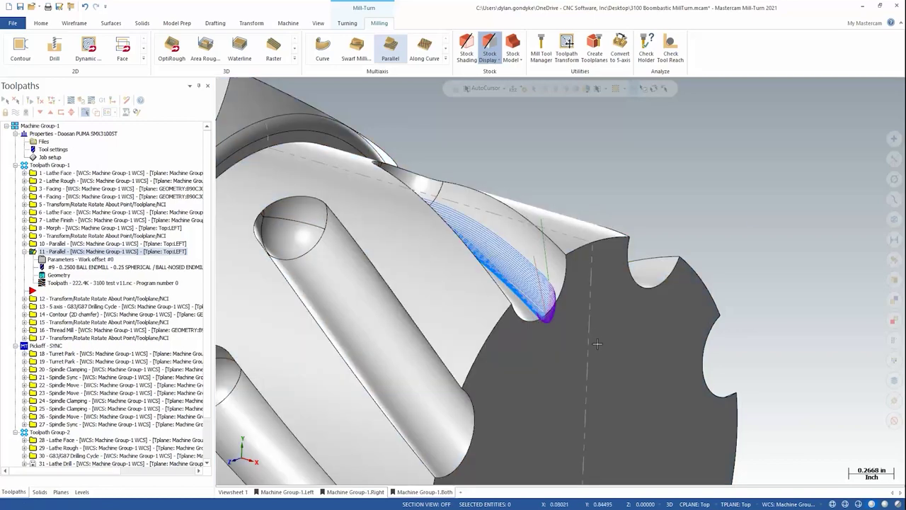
Examine the regenerated toolpath's blended links at the flute's open end from several angles.
{"action": "mouse_move", "coordinate": [540, 312]}
{"action": "middle_mouse_down"}
{"action": "mouse_move", "coordinate": [587, 373]}
{"action": "mouse_move", "coordinate": [553, 326]}
{"action": "mouse_move", "coordinate": [526, 240]}
{"action": "mouse_move", "coordinate": [531, 263]}
{"action": "mouse_move", "coordinate": [603, 259]}
{"action": "mouse_move", "coordinate": [524, 261]}
{"action": "middle_mouse_up"}
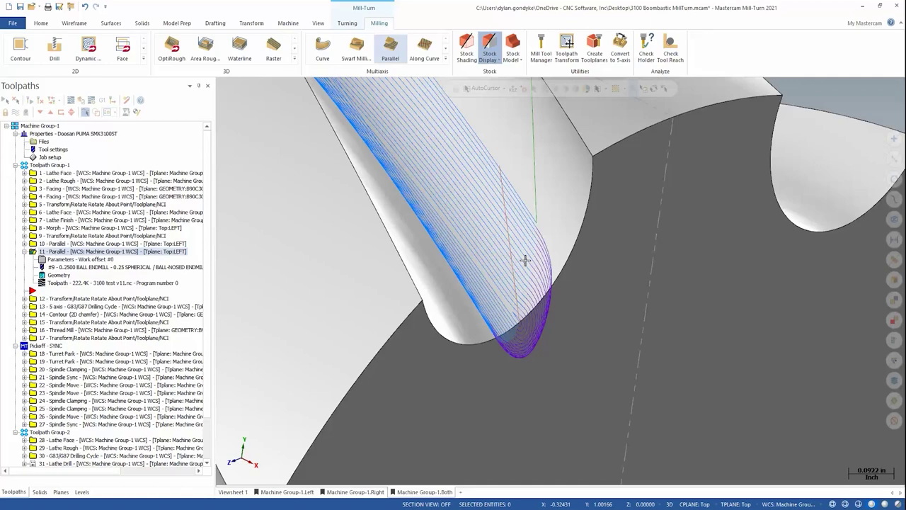
{"action": "scroll", "coordinate": [520, 258], "scroll_direction": "down", "scroll_amount": 2}
{"action": "scroll", "coordinate": [520, 258], "scroll_direction": "up", "scroll_amount": 1}
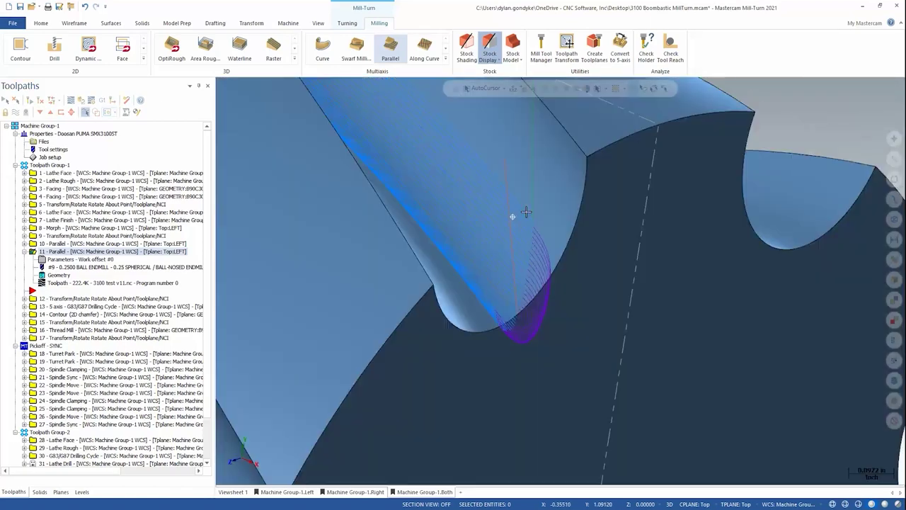
{"action": "mouse_move", "coordinate": [526, 212]}
{"action": "middle_mouse_down"}
{"action": "mouse_move", "coordinate": [536, 276]}
{"action": "mouse_move", "coordinate": [515, 335]}
{"action": "middle_mouse_up"}
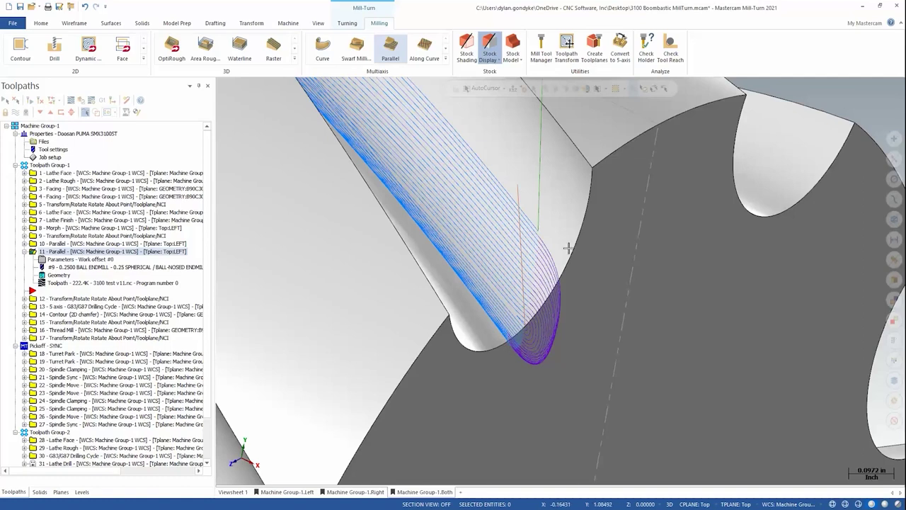
{"action": "mouse_move", "coordinate": [534, 319]}
{"action": "middle_mouse_down"}
{"action": "mouse_move", "coordinate": [546, 316]}
{"action": "mouse_move", "coordinate": [535, 320]}
{"action": "mouse_move", "coordinate": [548, 328]}
{"action": "mouse_move", "coordinate": [532, 367]}
{"action": "middle_mouse_up"}
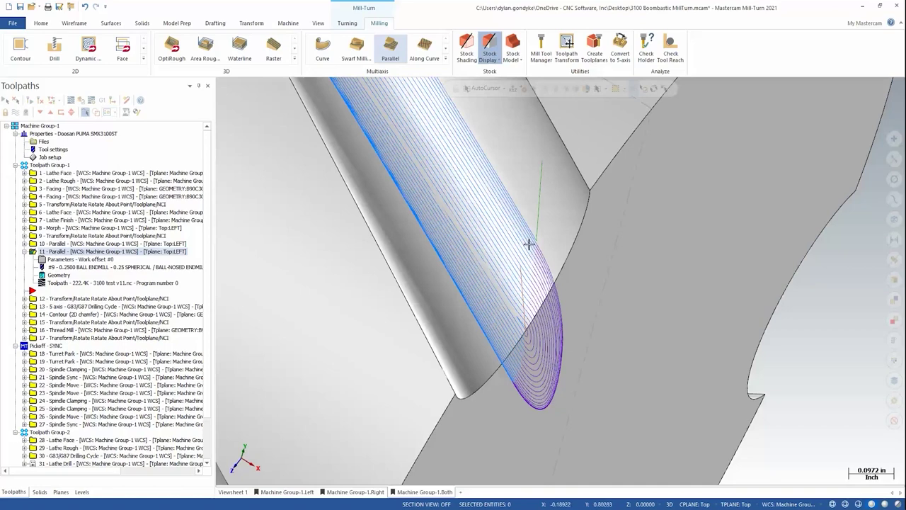
{"action": "scroll", "coordinate": [528, 249], "scroll_direction": "down", "scroll_amount": 5}
{"action": "mouse_move", "coordinate": [541, 321]}
{"action": "middle_mouse_down"}
{"action": "mouse_move", "coordinate": [527, 298]}
{"action": "mouse_move", "coordinate": [523, 202]}
{"action": "middle_mouse_up"}
{"action": "scroll", "coordinate": [522, 201], "scroll_direction": "down", "scroll_amount": 1}
{"action": "scroll", "coordinate": [523, 202], "scroll_direction": "up", "scroll_amount": 2}
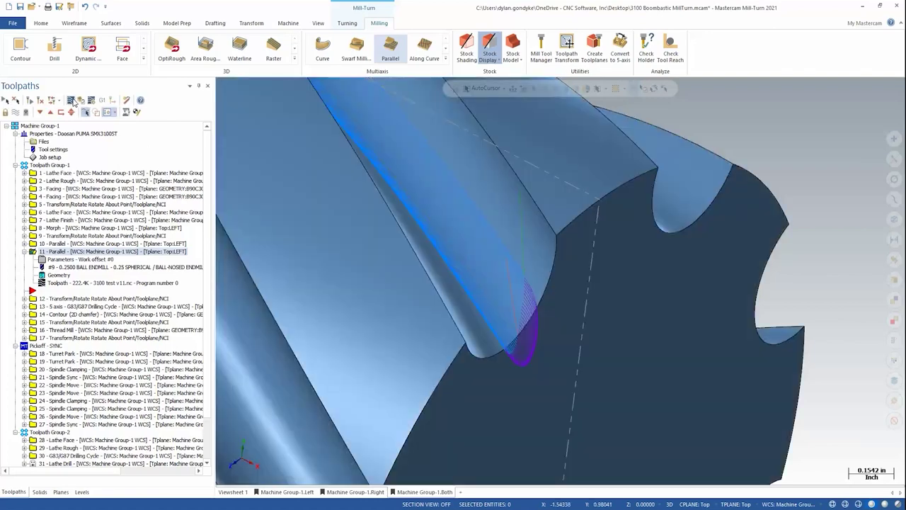
Backplot operation 11 through its middle and later passes, examine the tool's motion along the flute, and close the backplot.
{"action": "left_click", "coordinate": [71, 100]}
{"action": "scroll", "coordinate": [581, 316], "scroll_direction": "down", "scroll_amount": 3}
{"action": "key", "text": "s"}
{"action": "key", "text": "s"}
{"action": "key", "text": "s"}
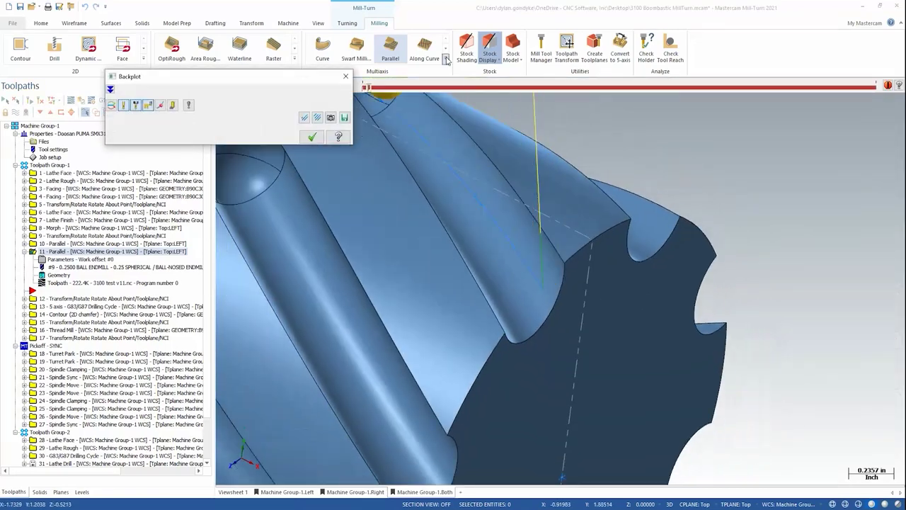
{"action": "left_click", "coordinate": [369, 89]}
{"action": "left_click_drag", "start_coordinate": [369, 90], "coordinate": [526, 92]}
{"action": "scroll", "coordinate": [526, 288], "scroll_direction": "up", "scroll_amount": 1}
{"action": "scroll", "coordinate": [527, 289], "scroll_direction": "up", "scroll_amount": 1}
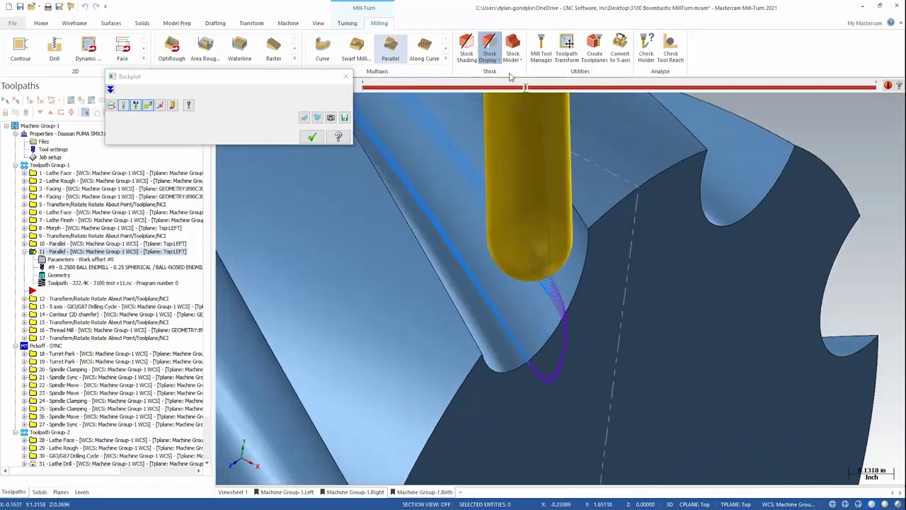
{"action": "left_click_drag", "start_coordinate": [527, 89], "coordinate": [681, 88]}
{"action": "scroll", "coordinate": [511, 266], "scroll_direction": "down", "scroll_amount": 3}
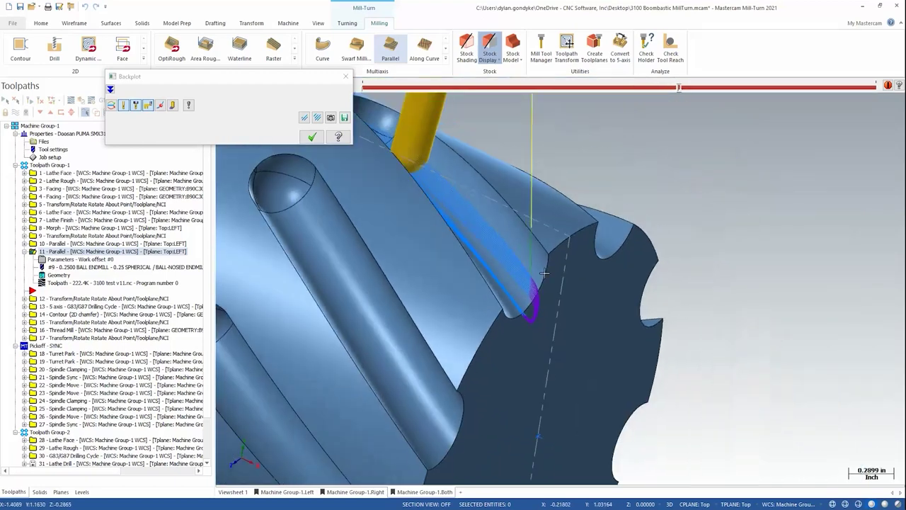
{"action": "key", "text": "Escape"}
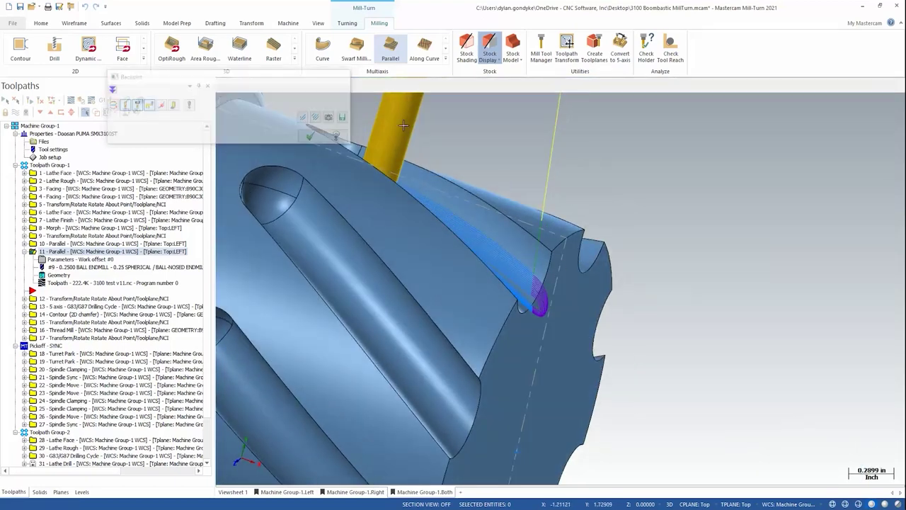
Enable a lead-in for operation 11's first entry, set the default lead-in type to Vertical tang. arc, and regenerate the toolpath.
{"action": "left_click", "coordinate": [70, 259]}
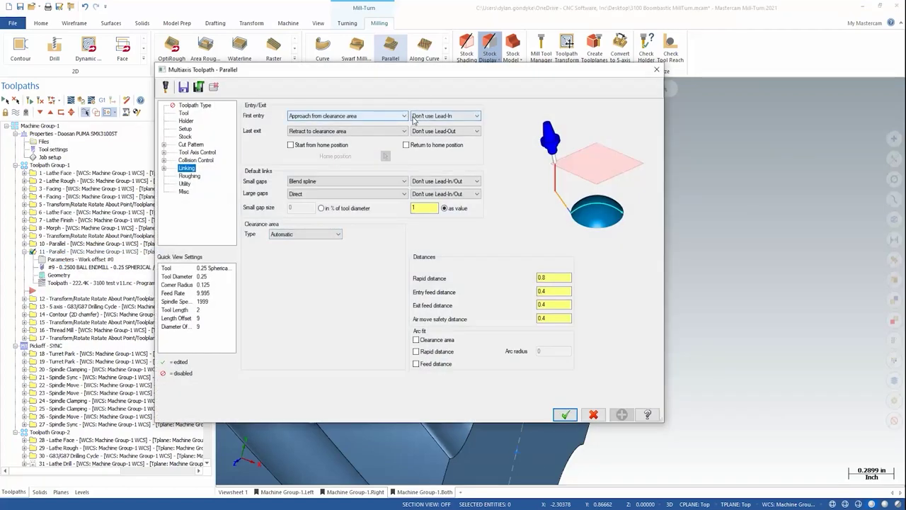
{"action": "left_click", "coordinate": [435, 119]}
{"action": "left_click", "coordinate": [434, 128]}
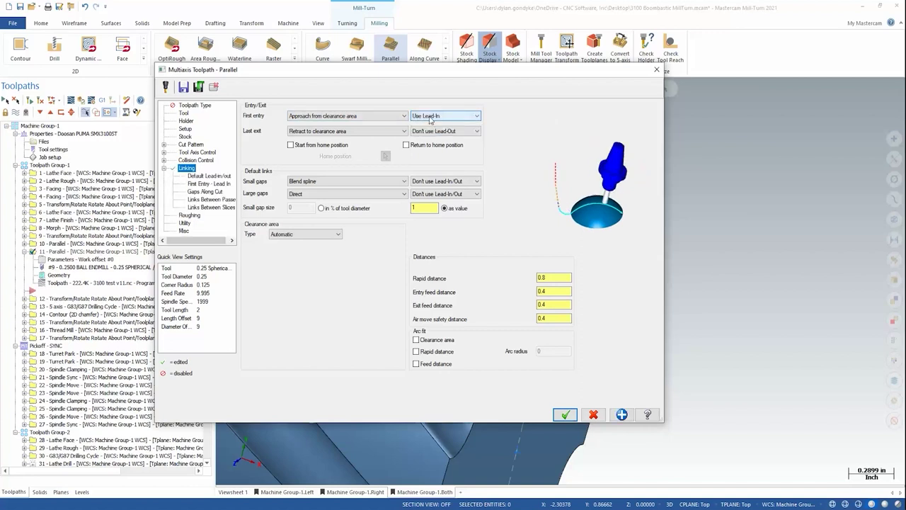
{"action": "left_click", "coordinate": [199, 176]}
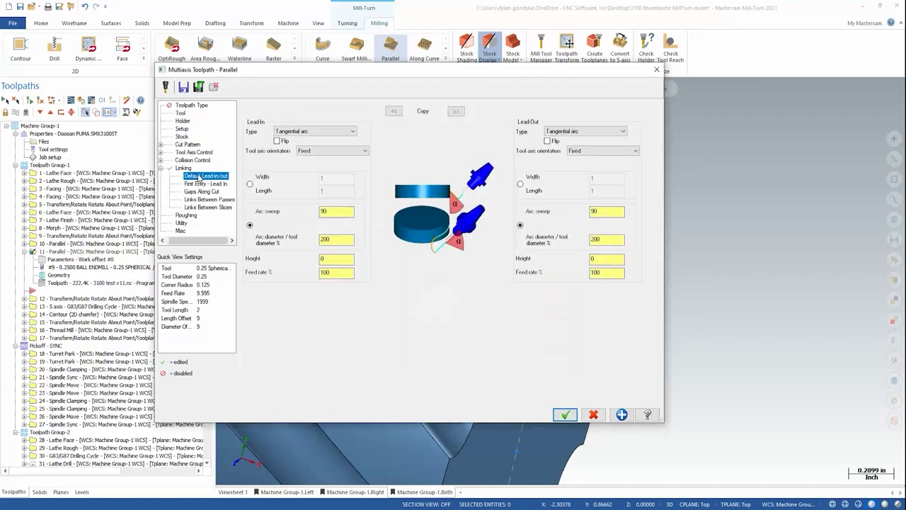
{"action": "left_click", "coordinate": [334, 133]}
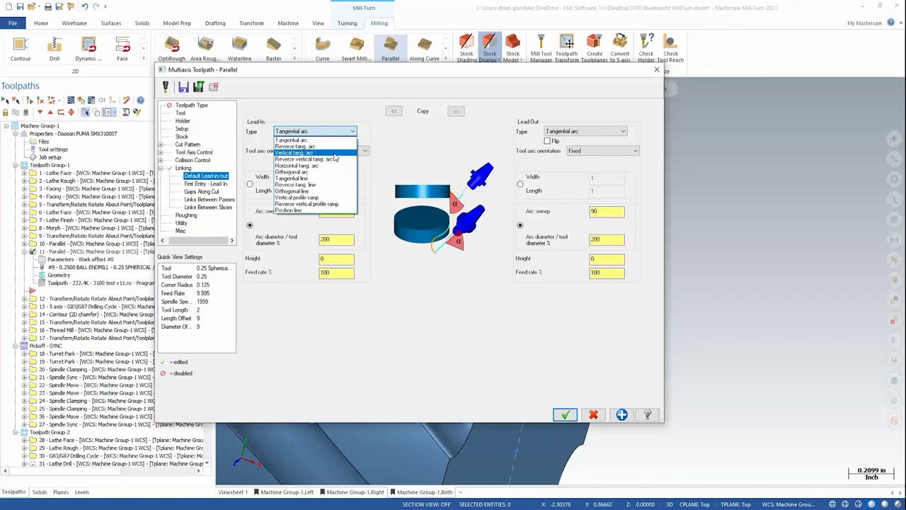
{"action": "left_click", "coordinate": [333, 153]}
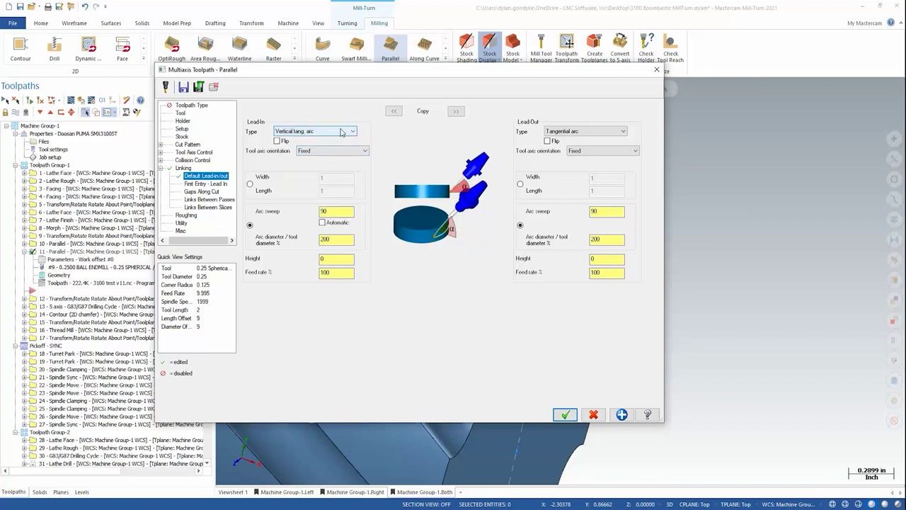
{"action": "left_click", "coordinate": [565, 416]}
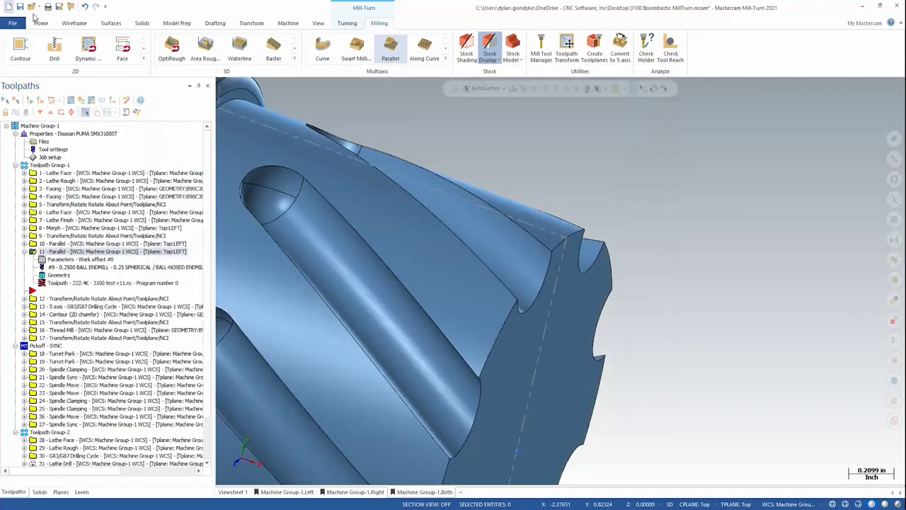
{"action": "left_click", "coordinate": [30, 100]}
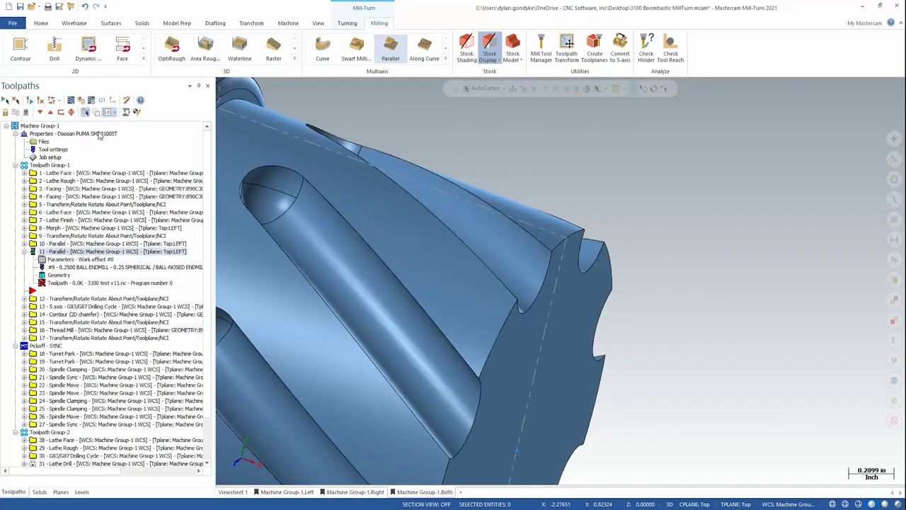
Backplot the start of the regenerated toolpath and examine the tool's arc lead-in and first pass into the flute.
{"action": "middle_click_drag", "start_coordinate": [662, 217], "coordinate": [538, 269]}
{"action": "scroll", "coordinate": [539, 269], "scroll_direction": "up", "scroll_amount": 2}
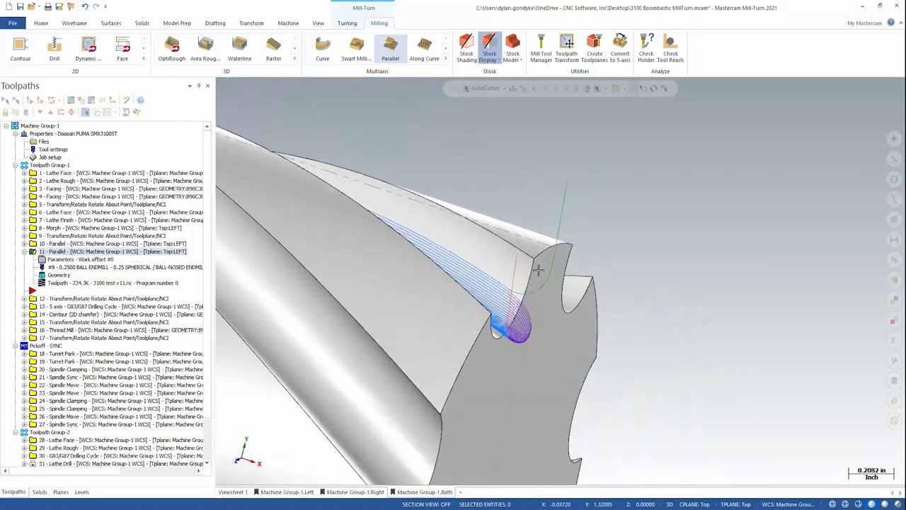
{"action": "left_click", "coordinate": [71, 100]}
{"action": "scroll", "coordinate": [528, 289], "scroll_direction": "up", "scroll_amount": 2}
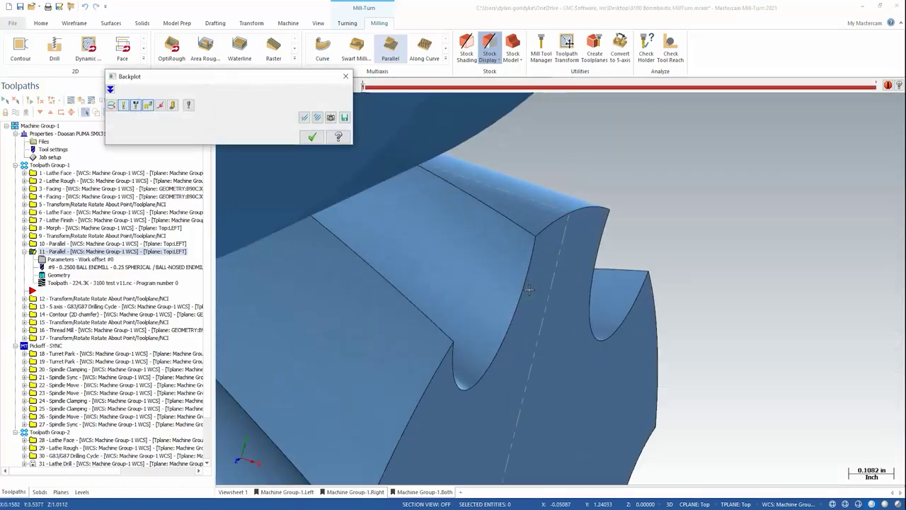
{"action": "key", "text": "r"}
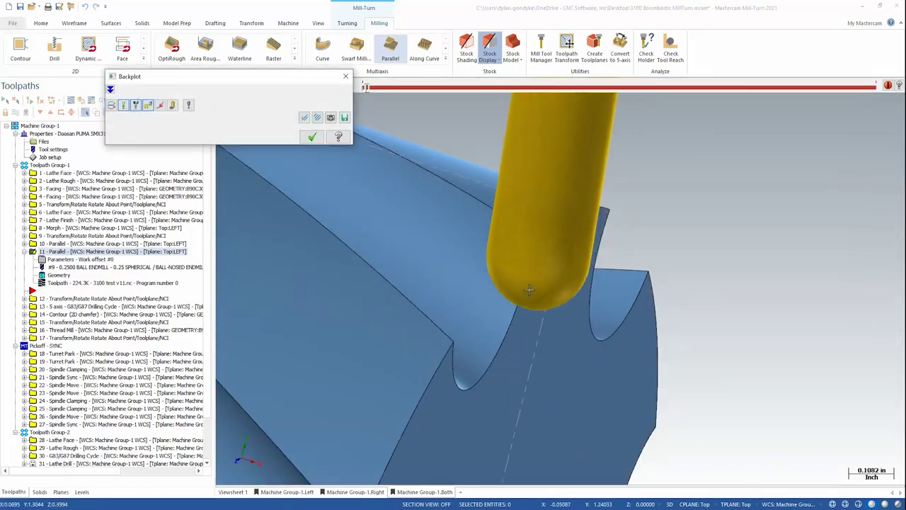
{"action": "middle_click_drag", "start_coordinate": [512, 294], "coordinate": [446, 273]}
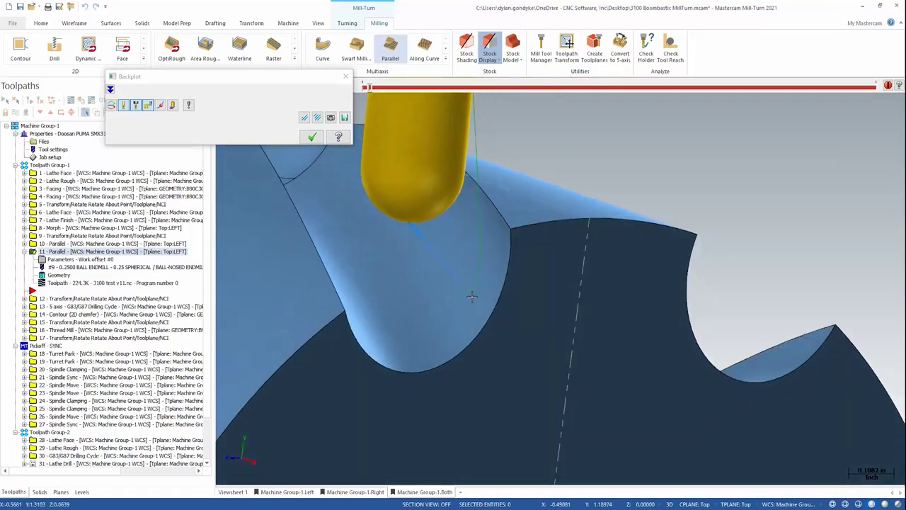
{"action": "scroll", "coordinate": [608, 317], "scroll_direction": "down", "scroll_amount": 1}
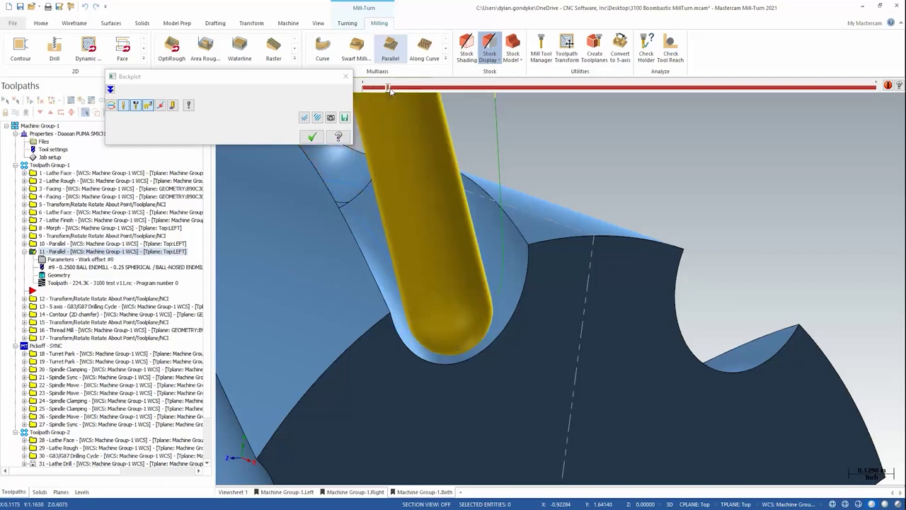
Advance the backplot through the remaining passes, examine the tool at the flute's open end, and close the backplot.
{"action": "left_click_drag", "start_coordinate": [402, 93], "coordinate": [829, 87]}
{"action": "scroll", "coordinate": [578, 248], "scroll_direction": "down", "scroll_amount": 5}
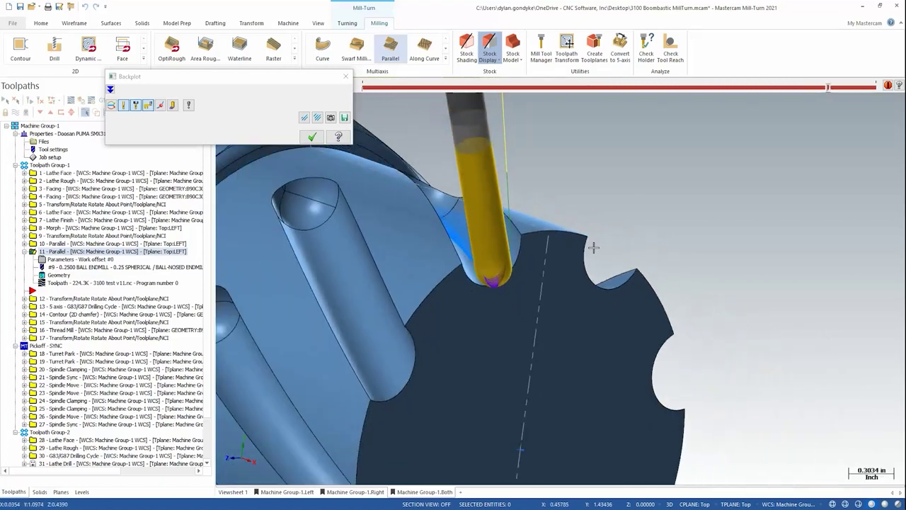
{"action": "middle_click_drag", "start_coordinate": [577, 248], "coordinate": [430, 145]}
{"action": "key", "text": "Escape"}
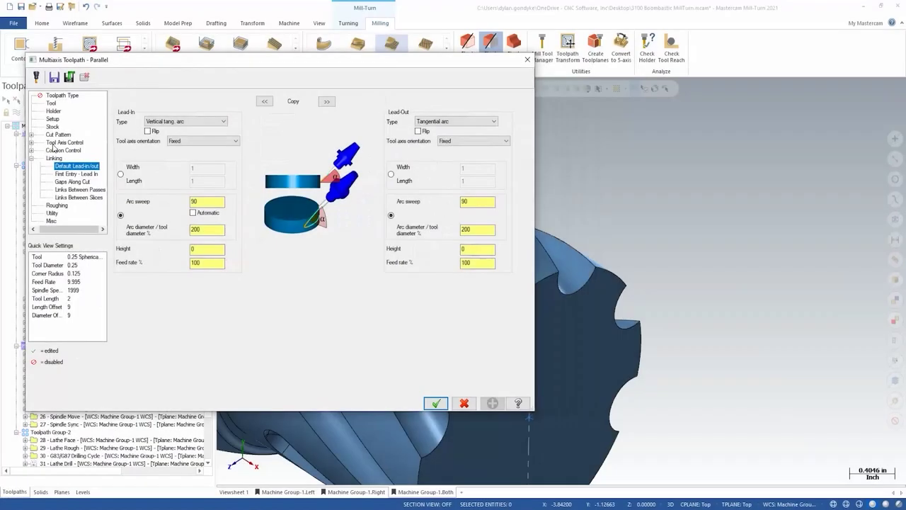
Review operation 11's cut pattern, tool axis and collision control settings, and move the dialog aside to expose the flute toolpath.
{"action": "left_click", "coordinate": [59, 135]}
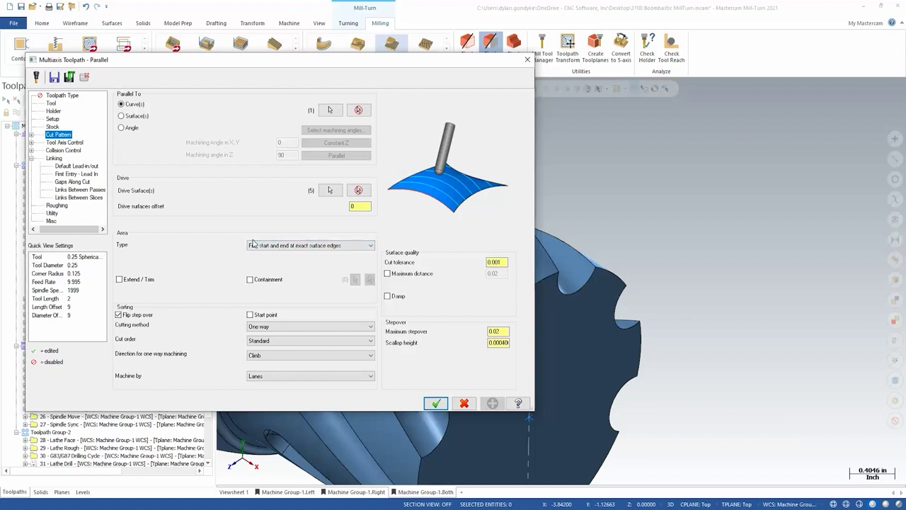
{"action": "left_click", "coordinate": [59, 143]}
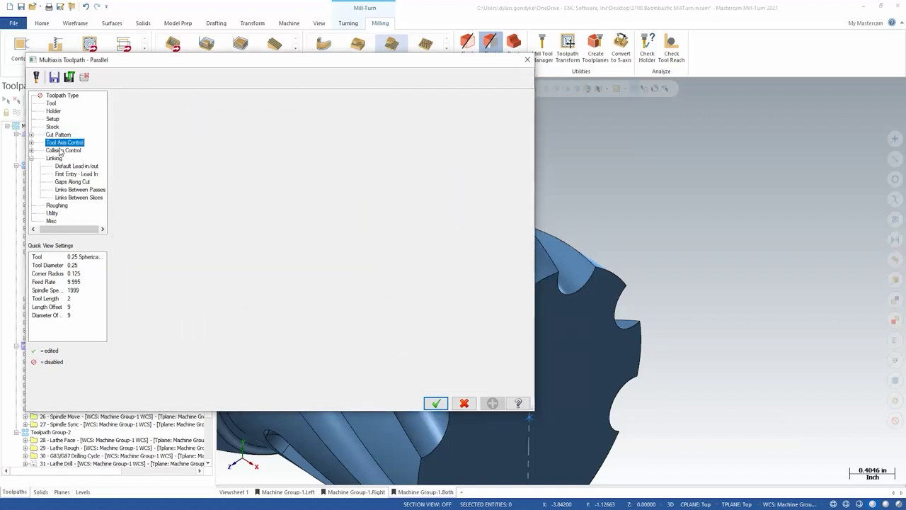
{"action": "left_click", "coordinate": [62, 151]}
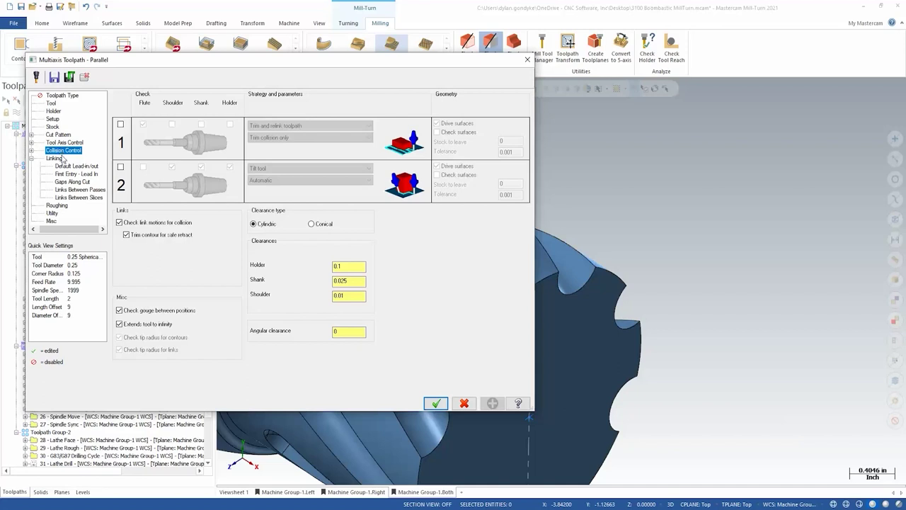
{"action": "left_click", "coordinate": [31, 158]}
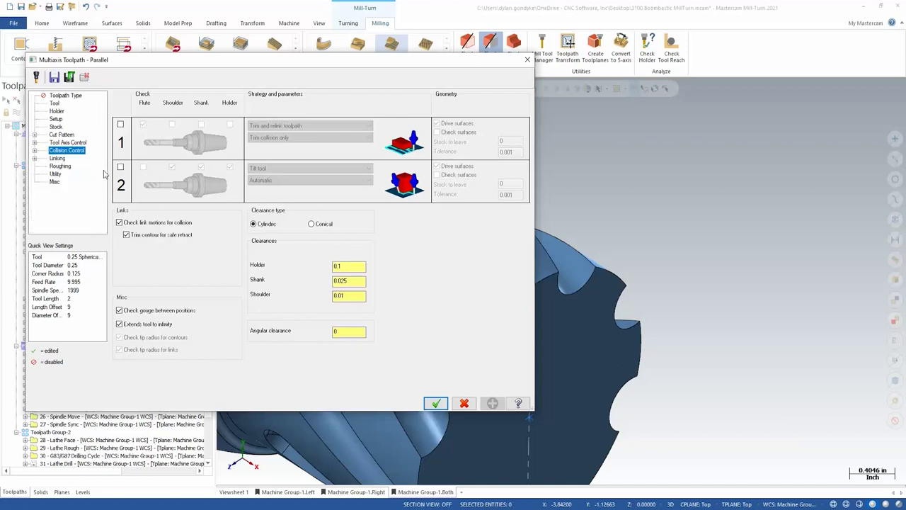
{"action": "left_click_drag", "start_coordinate": [361, 64], "coordinate": [165, 61]}
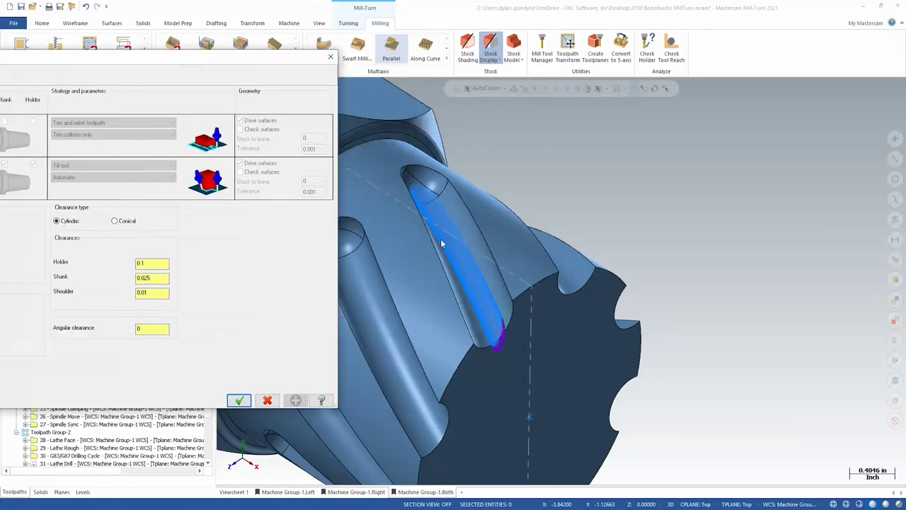